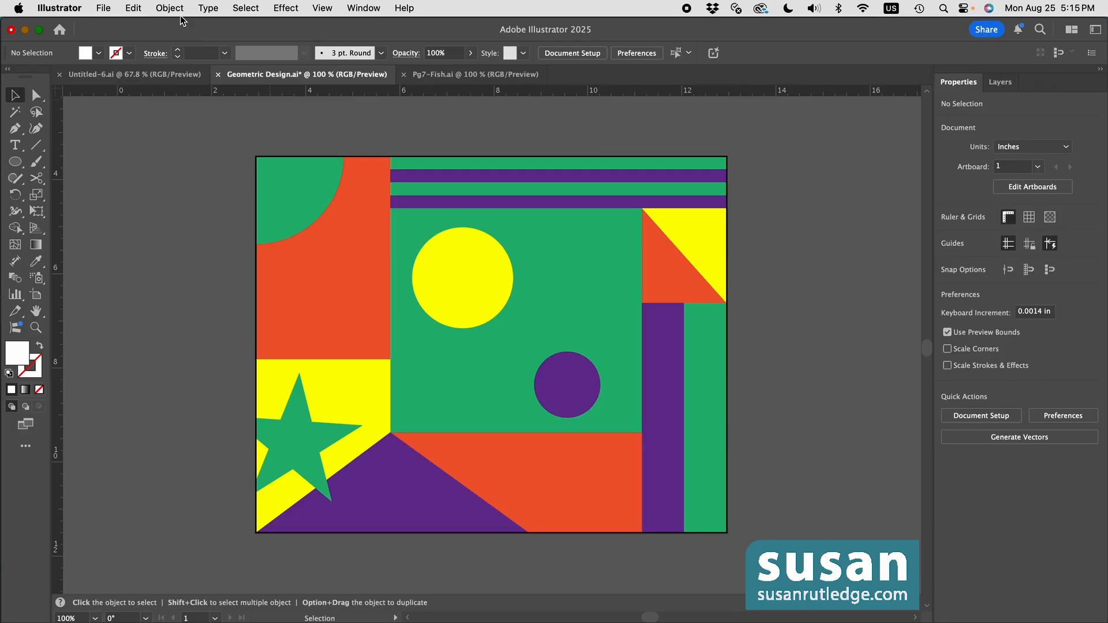
# Display the Contextual Task Bar and select all the shapes of the geometric design.
pyautogui.click(179, 8)
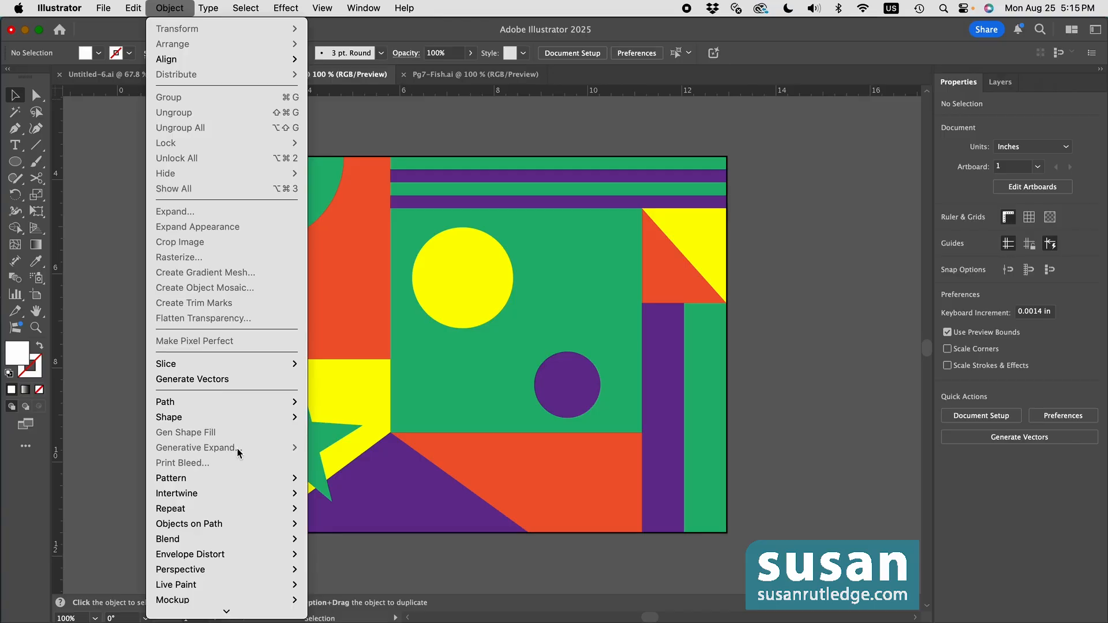
pyautogui.click(458, 123)
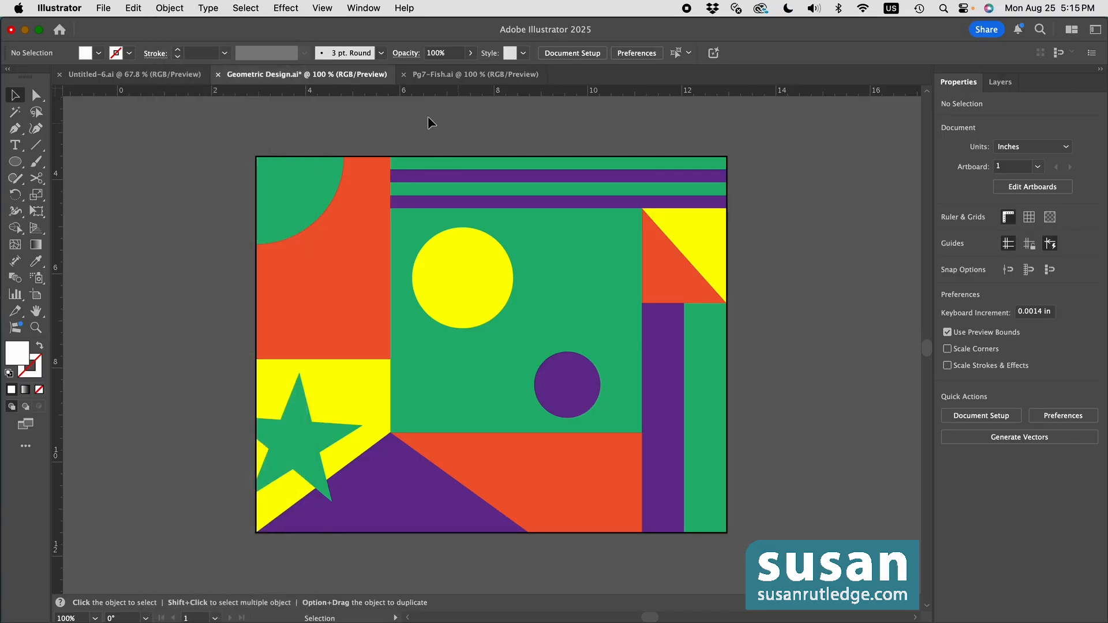
pyautogui.click(363, 8)
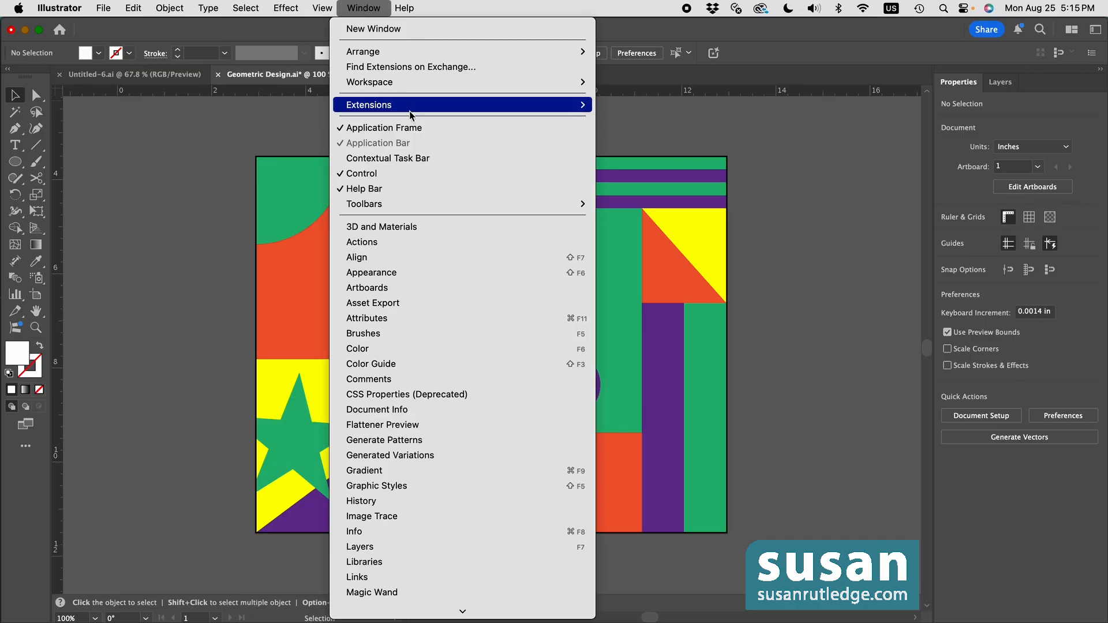
pyautogui.click(342, 159)
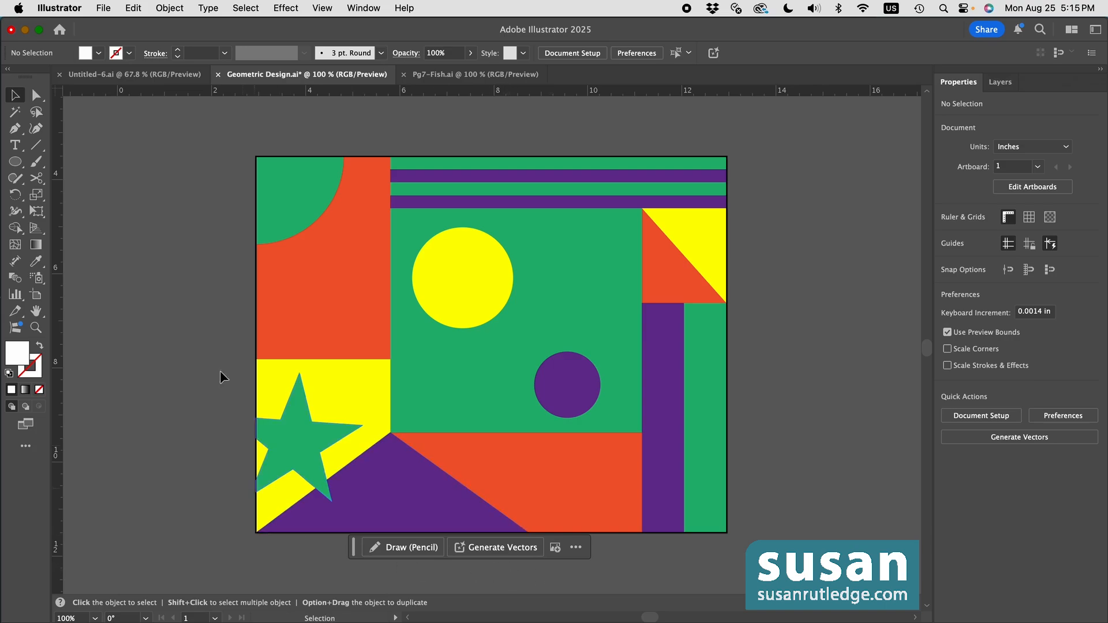
pyautogui.moveTo(236, 146); pyautogui.dragTo(736, 216)
pyautogui.moveTo(765, 428); pyautogui.dragTo(771, 521)
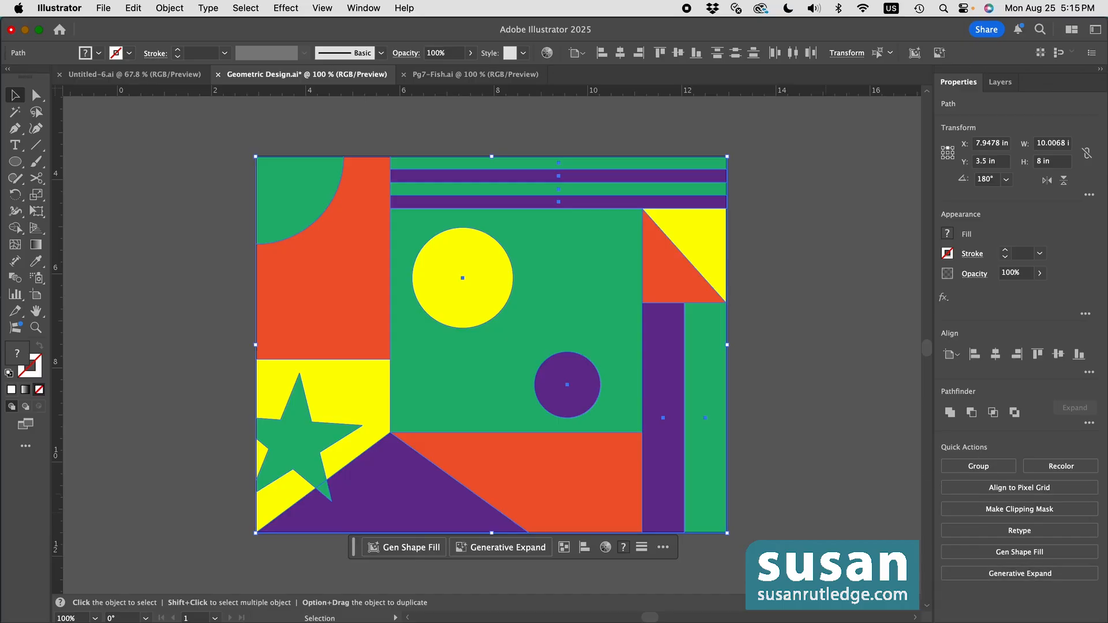
# Try extending the Generative Expand bounds past the artwork's right and top edges, return their height to 8 in, and back out without generating.
pyautogui.click(507, 548)
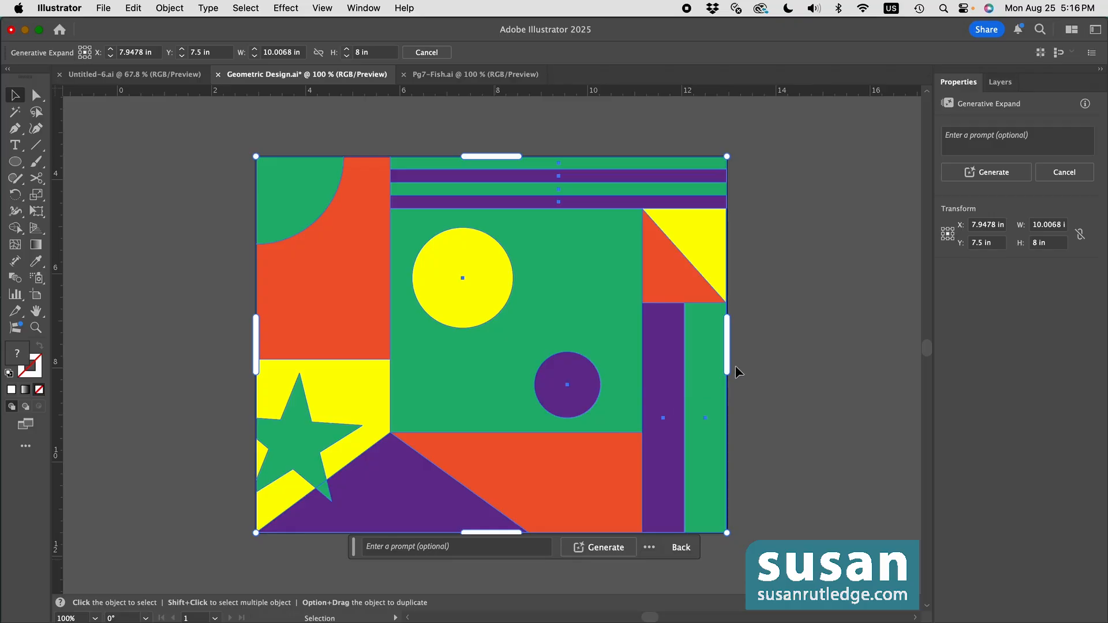
pyautogui.moveTo(727, 353); pyautogui.dragTo(769, 352)
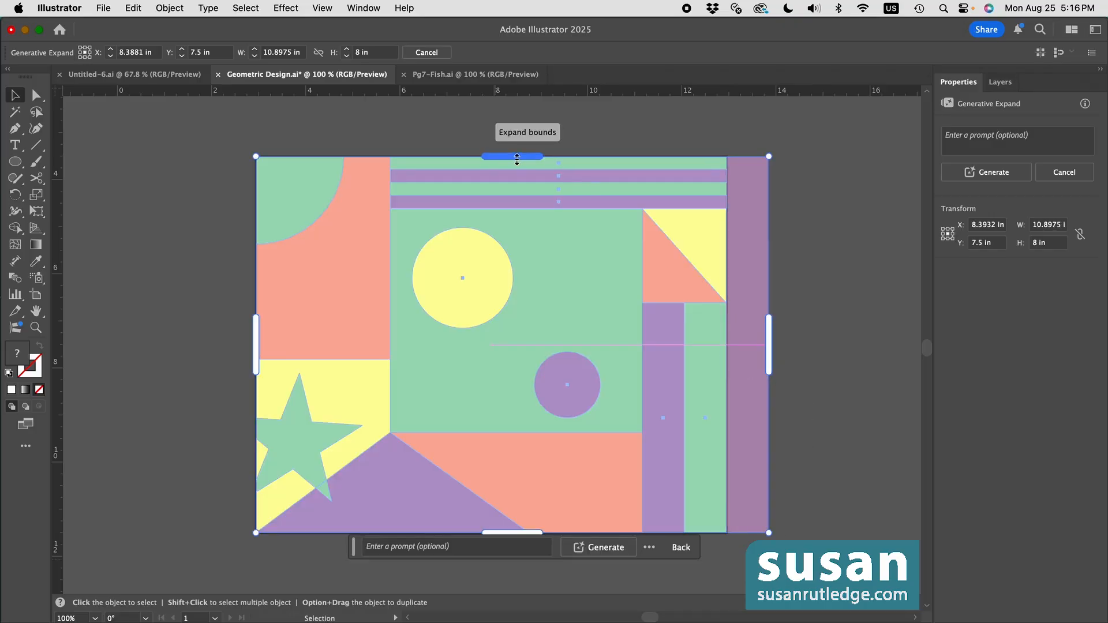
pyautogui.moveTo(521, 157); pyautogui.dragTo(521, 126)
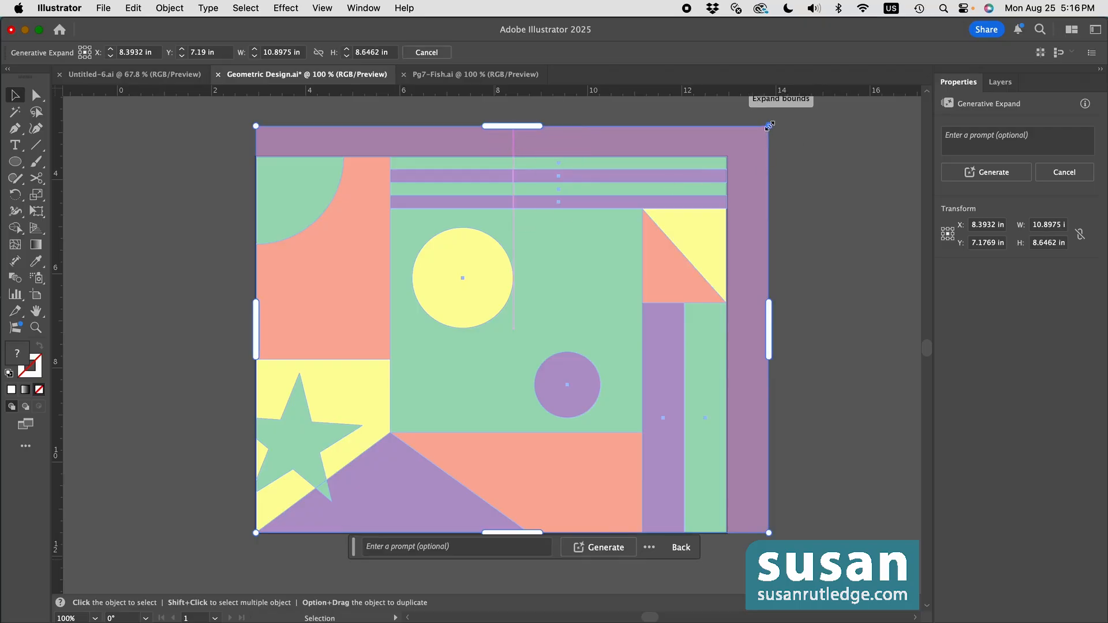
pyautogui.moveTo(769, 125); pyautogui.dragTo(787, 106)
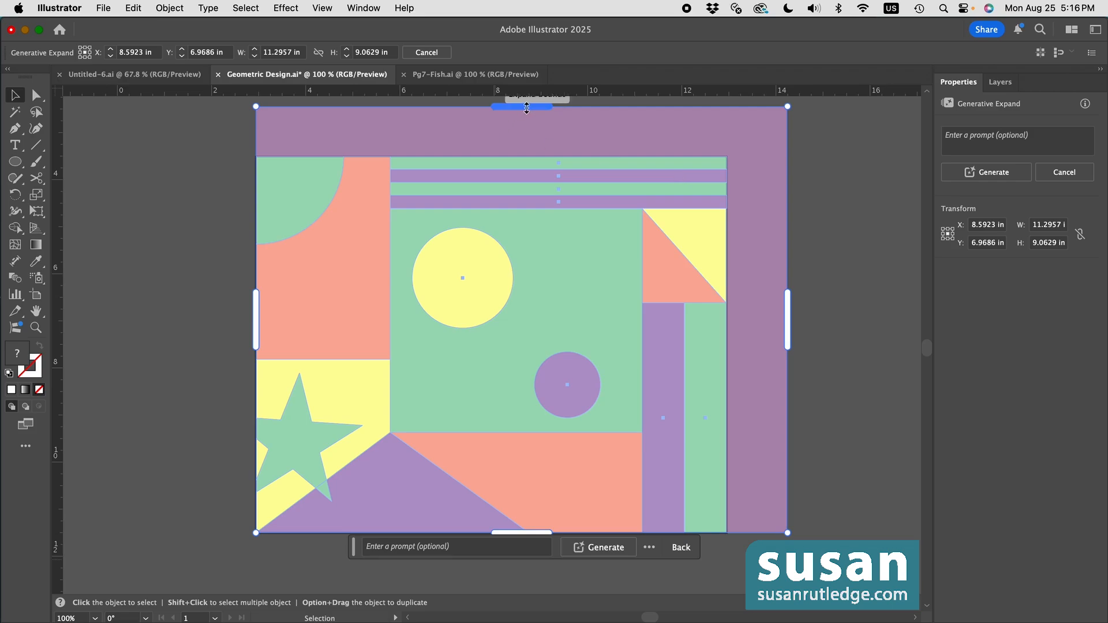
pyautogui.moveTo(521, 107); pyautogui.dragTo(527, 157)
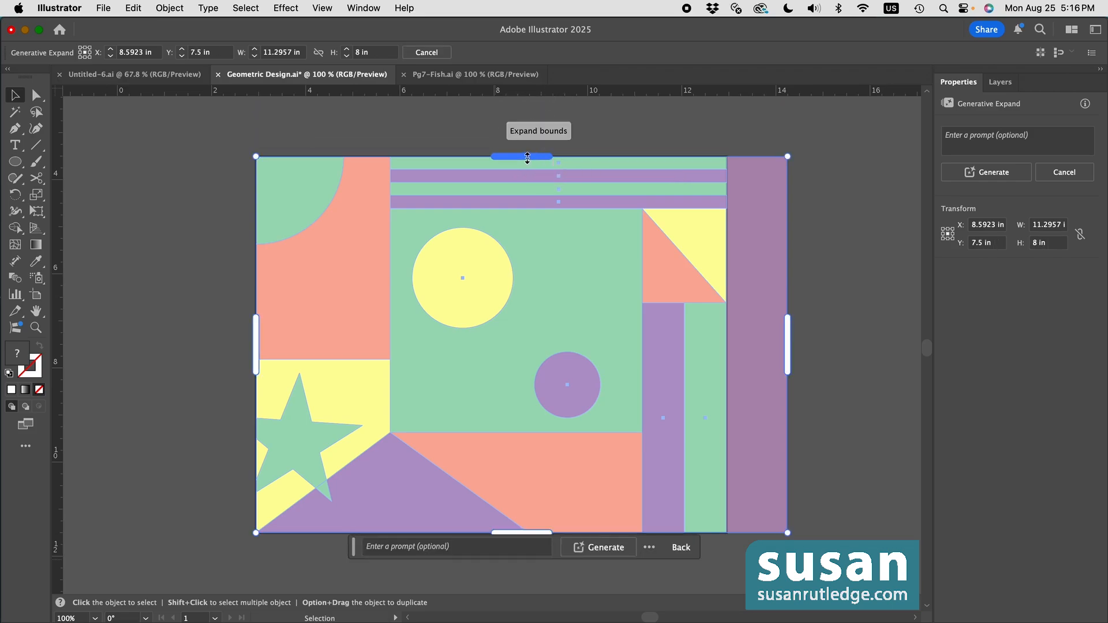
pyautogui.click(681, 548)
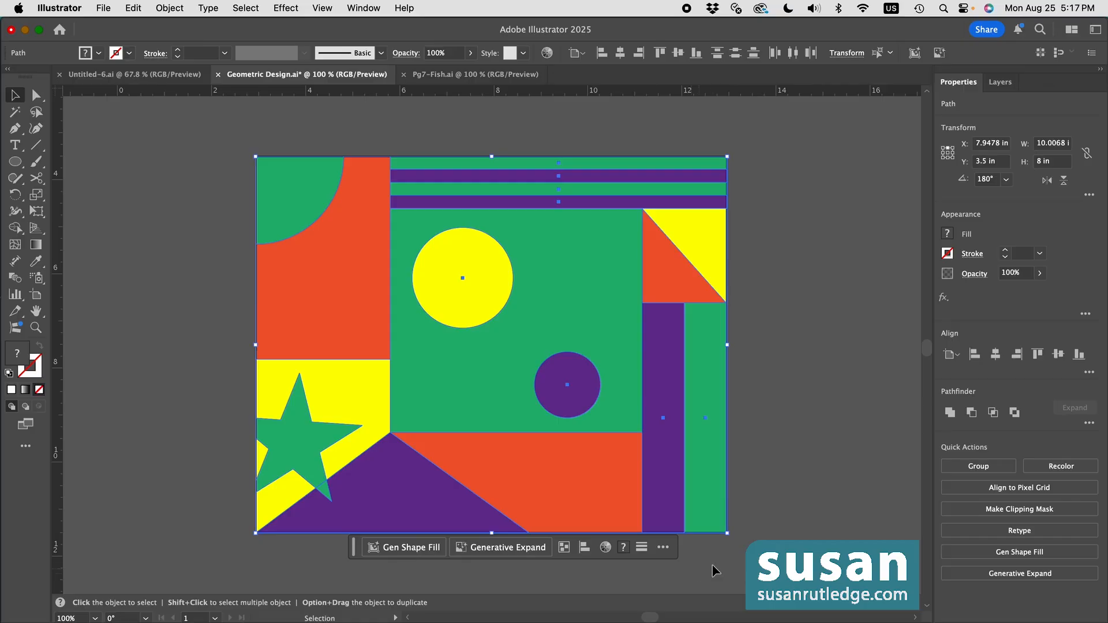
# Try widening the Generative Expand bounds equally on both sides to about 11.48 in, and back out without generating.
pyautogui.click(499, 547)
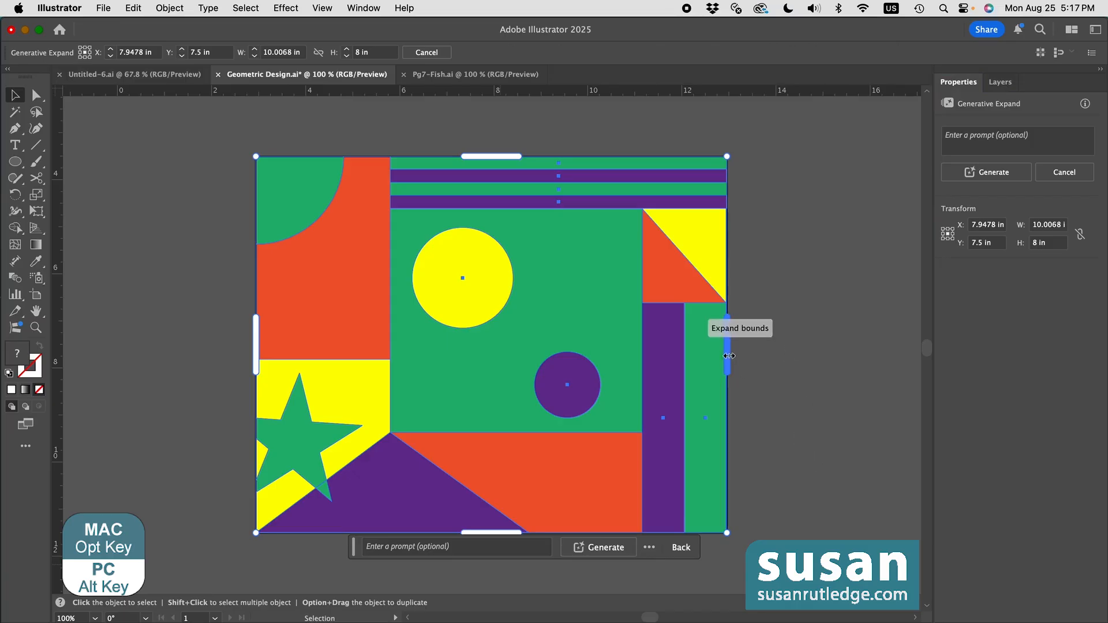
pyautogui.moveTo(728, 355); pyautogui.dragTo(763, 355)
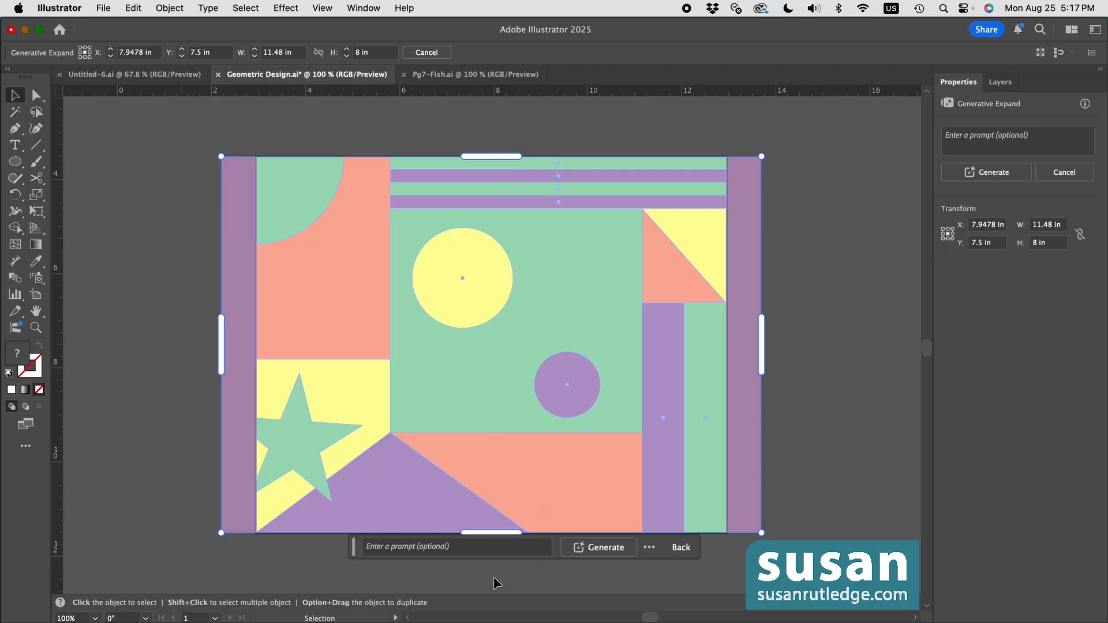
pyautogui.click(680, 548)
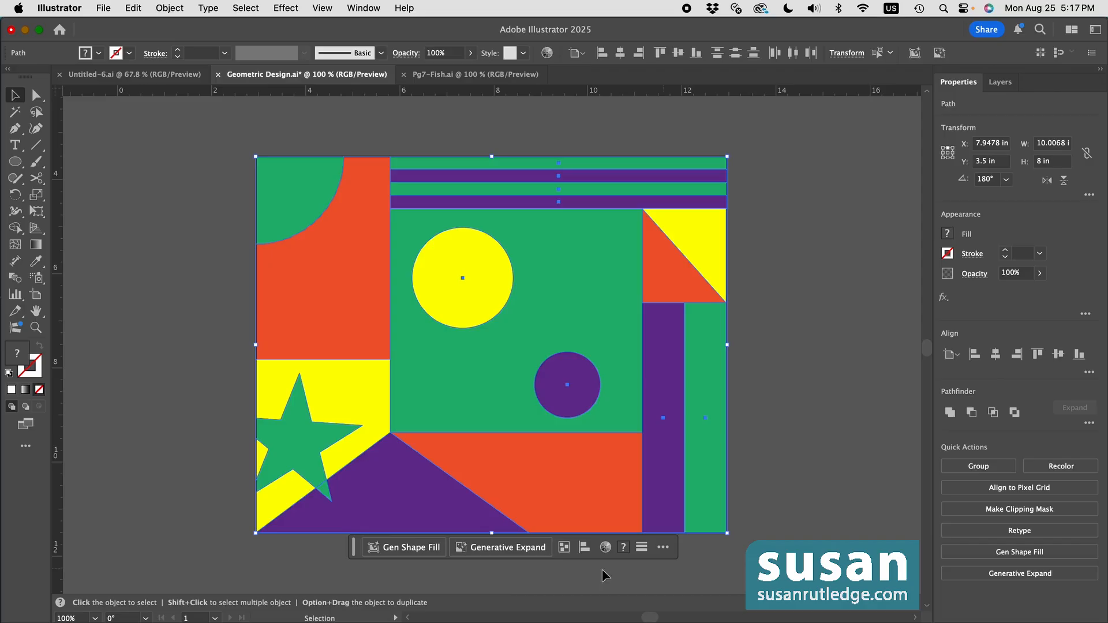
# Try enlarging the Generative Expand bounds proportionally from the centre to about 11.06 by 8.84 in, and back out without generating.
pyautogui.click(518, 551)
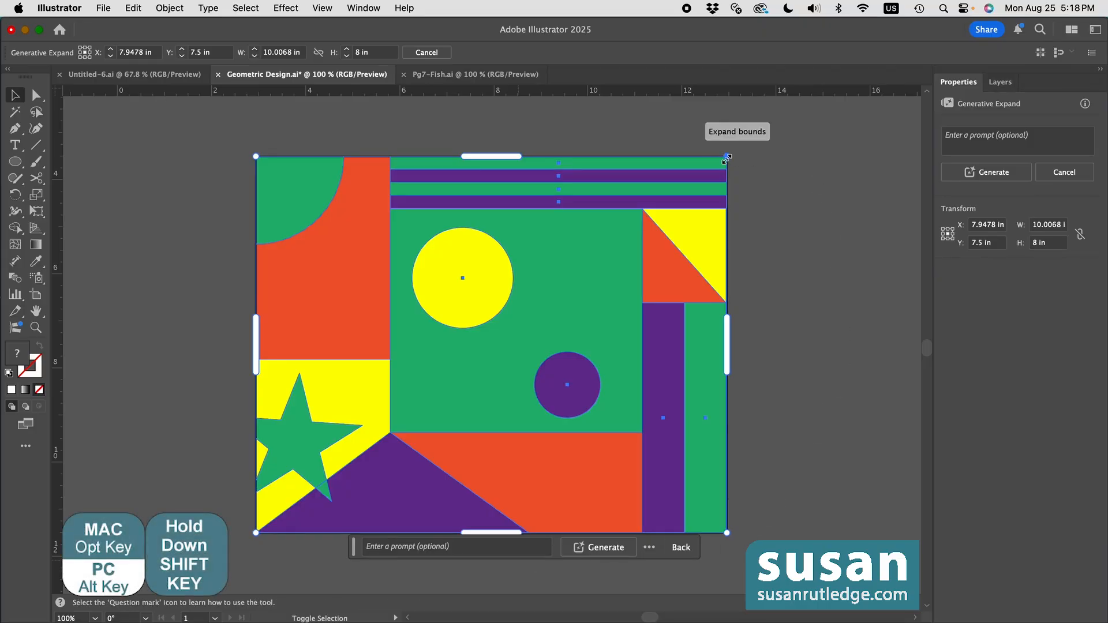
pyautogui.moveTo(726, 157); pyautogui.dragTo(752, 134)
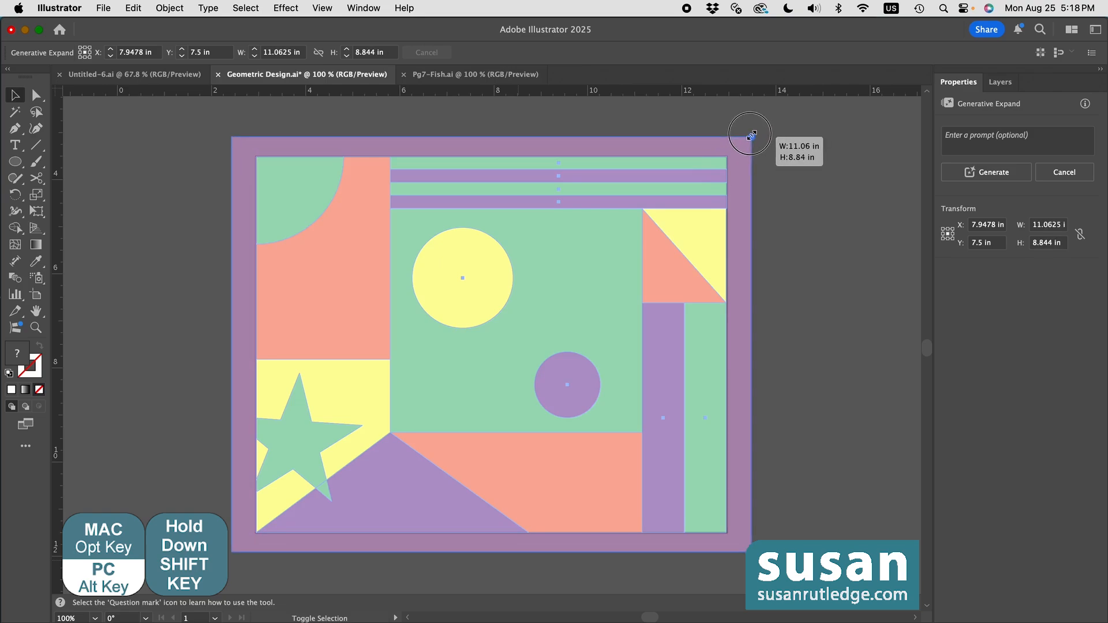
pyautogui.moveTo(752, 135); pyautogui.dragTo(751, 134)
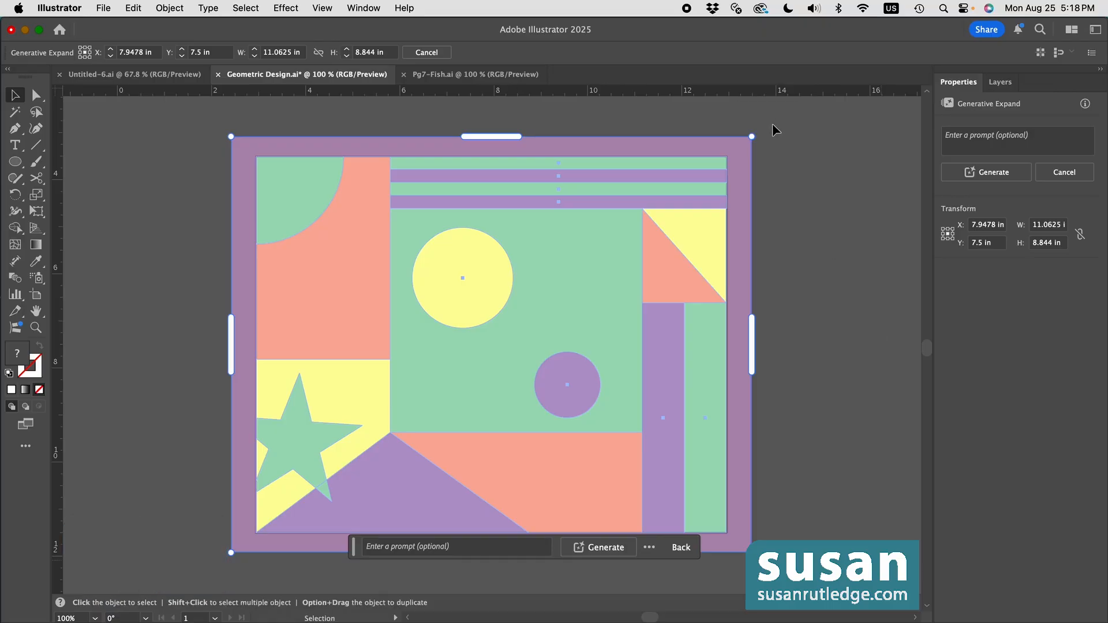
pyautogui.click(681, 550)
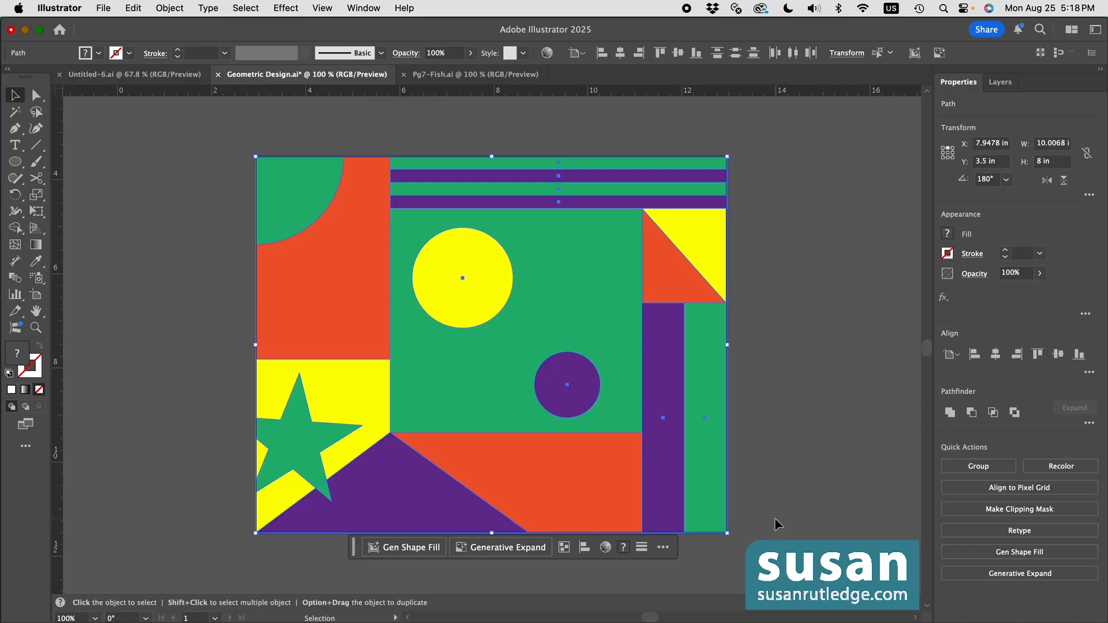
# Generatively expand the artwork to a 12 in width without a prompt, placing all the added area beyond its left edge.
pyautogui.click(519, 548)
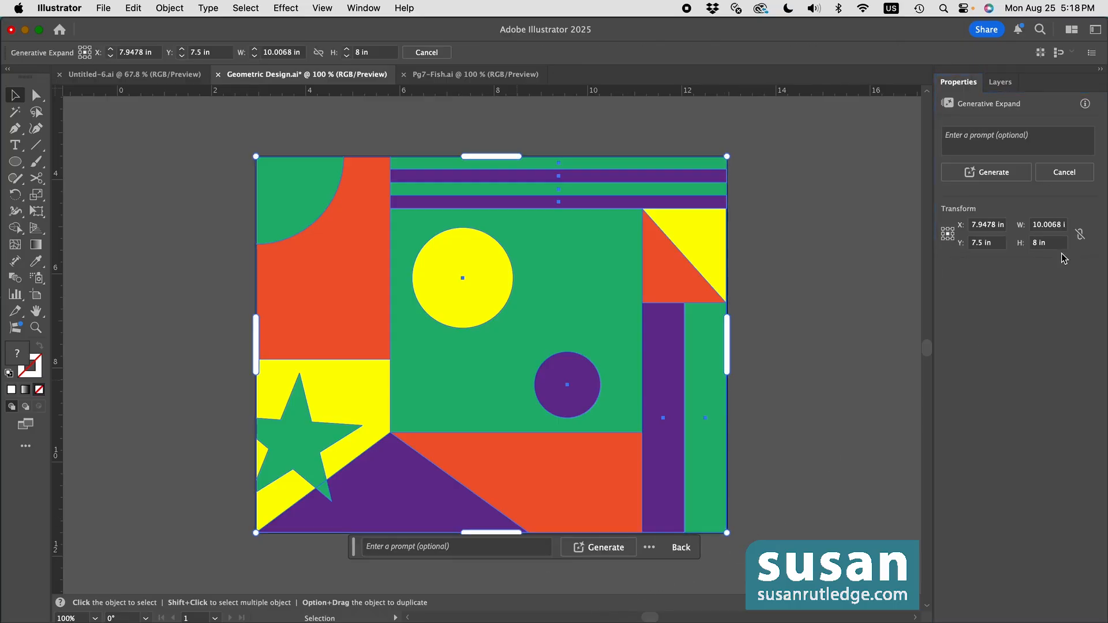
pyautogui.click(1047, 226)
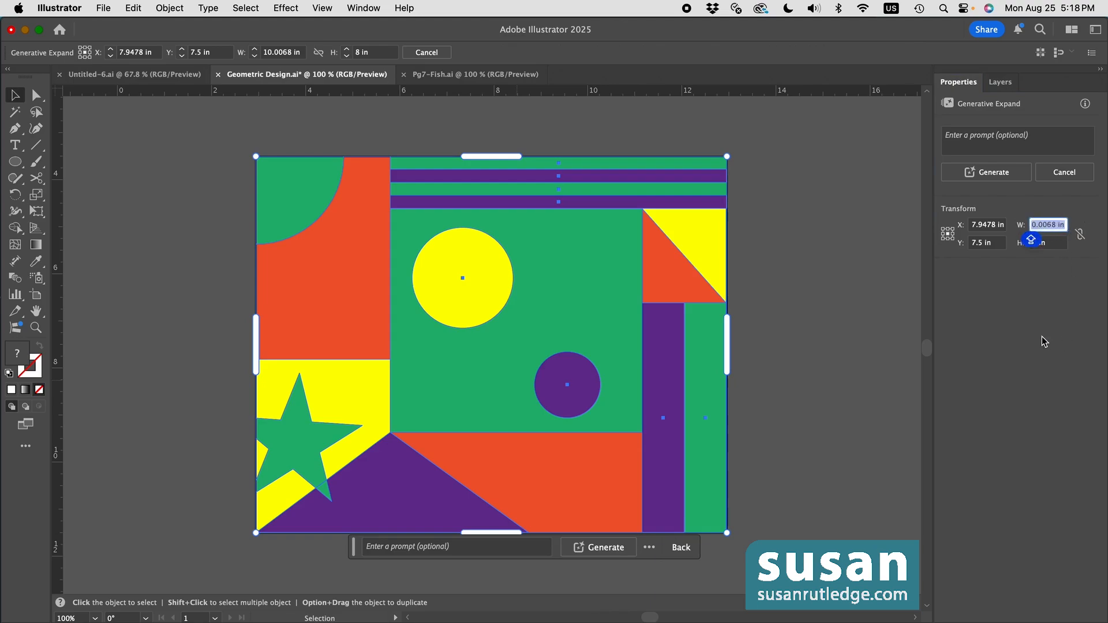
pyautogui.write('12')
pyautogui.press('capslock')
pyautogui.press('Return')
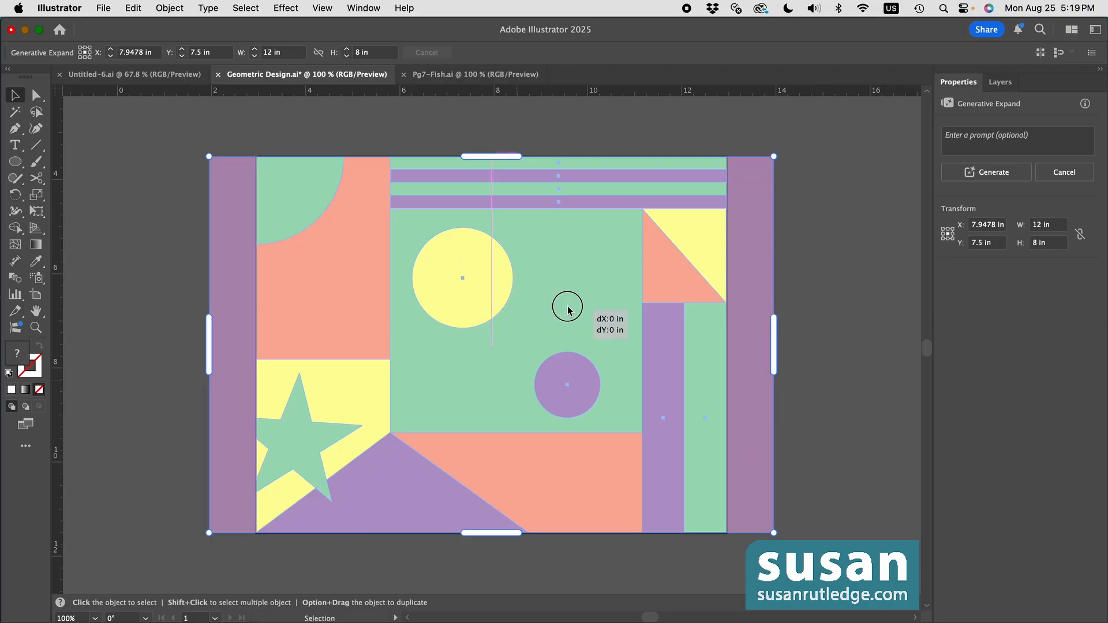
pyautogui.moveTo(573, 309); pyautogui.dragTo(525, 308)
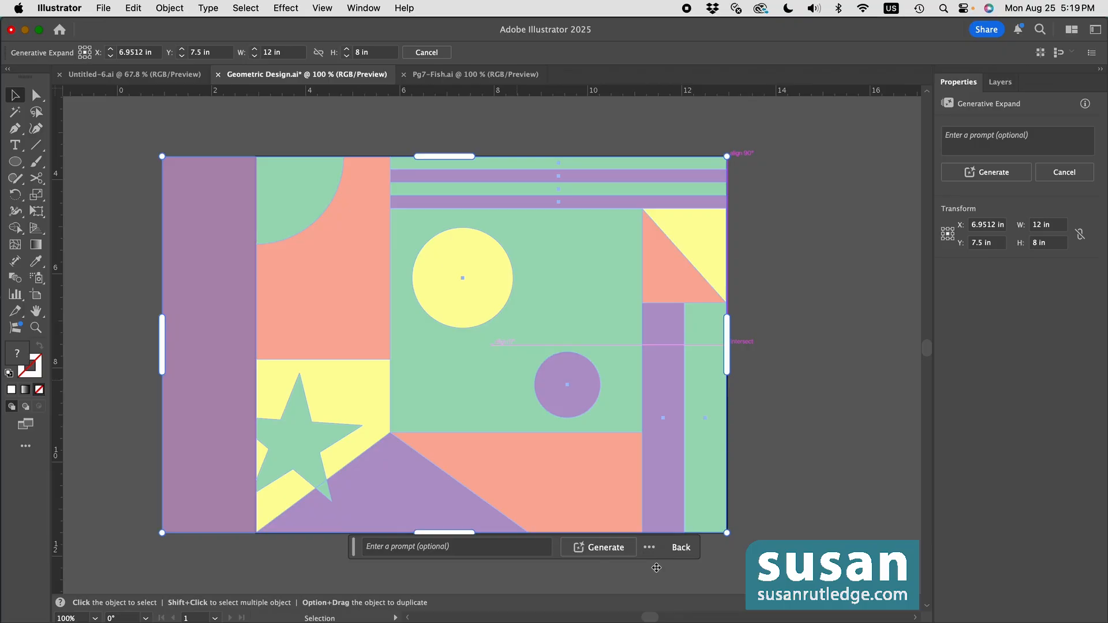
pyautogui.click(613, 548)
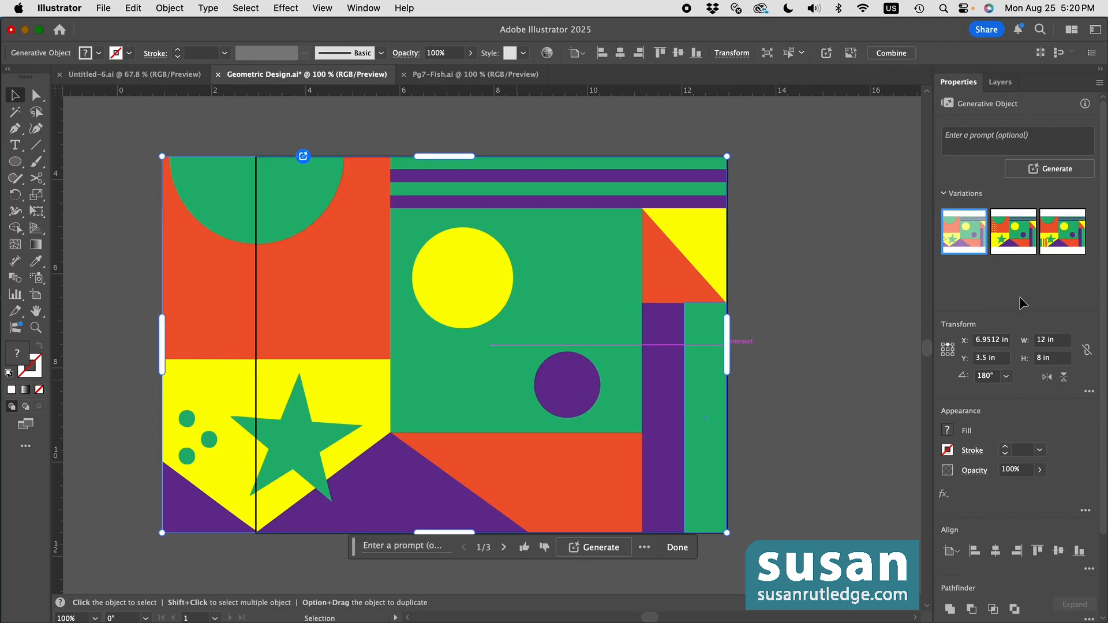
# Preview the second and third generated variations and generate another set without a prompt.
pyautogui.click(1012, 230)
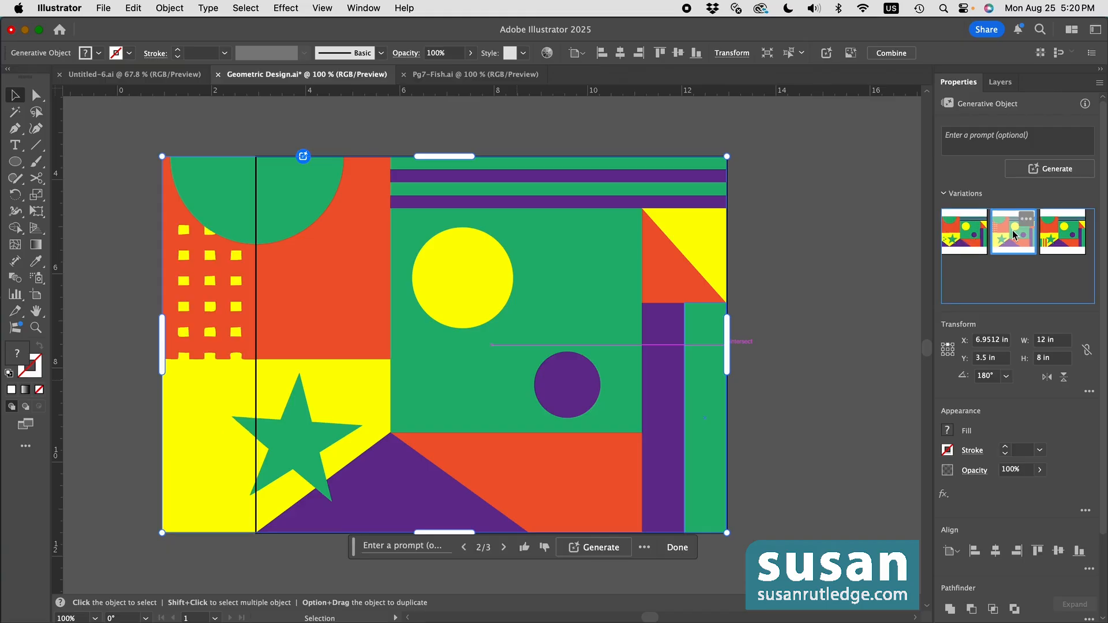
pyautogui.click(1067, 237)
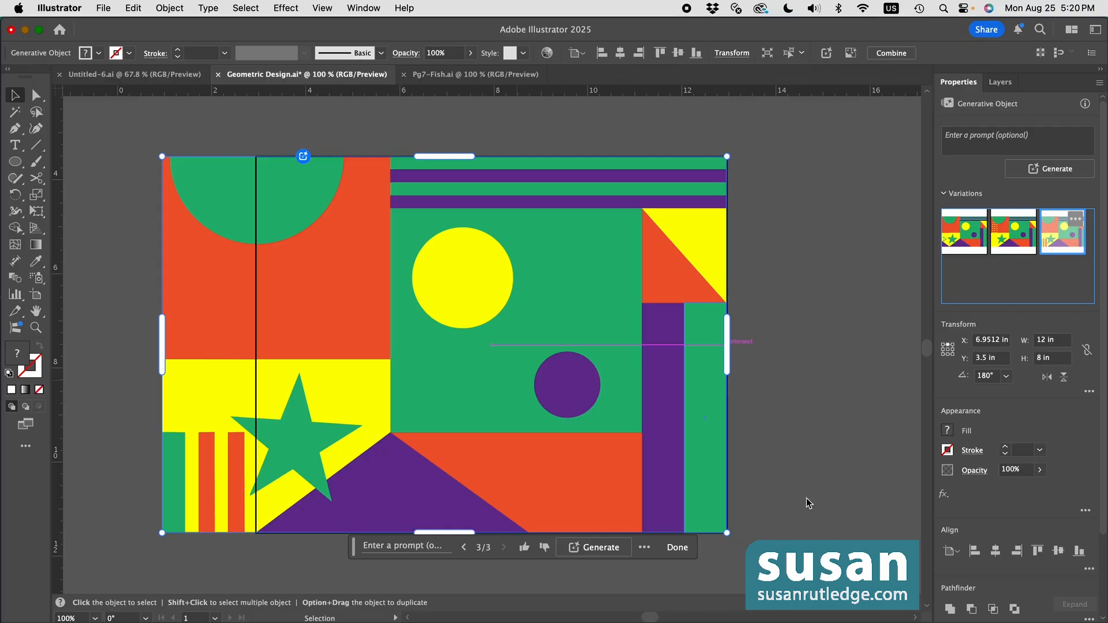
pyautogui.click(601, 547)
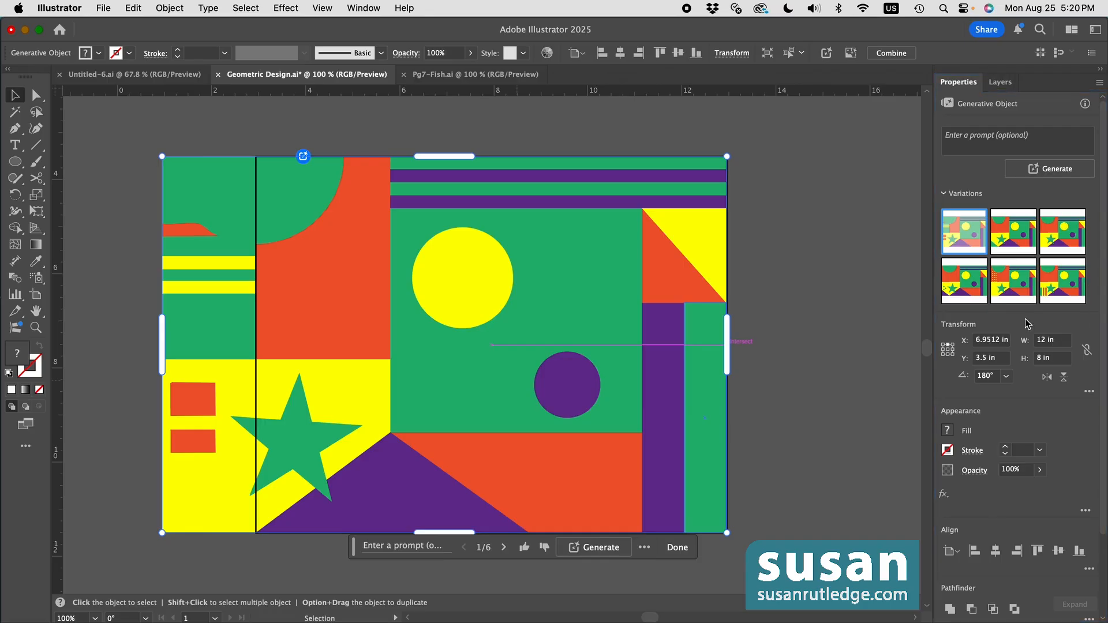
# Compare the generated variations and keep the fourth one, with three green dots beside the star.
pyautogui.click(1015, 233)
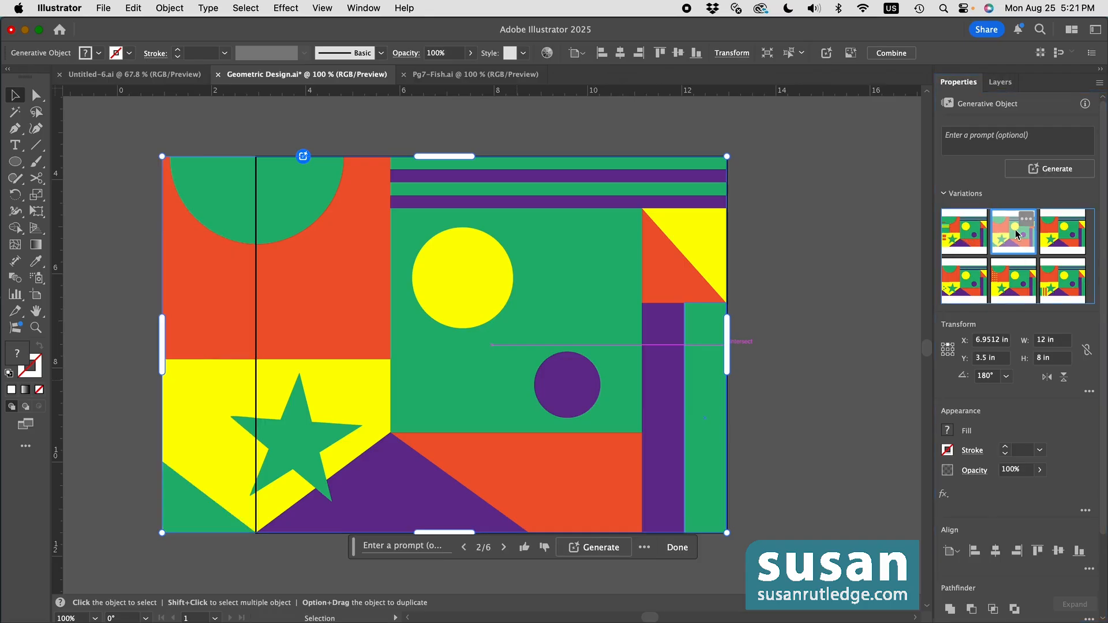
pyautogui.click(1060, 241)
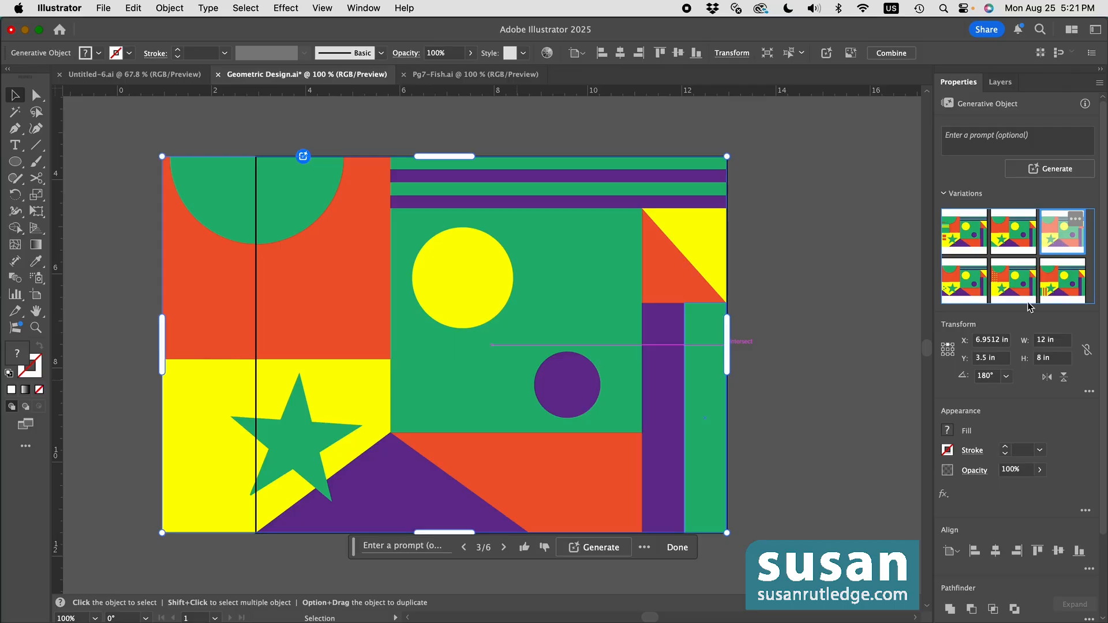
pyautogui.click(464, 548)
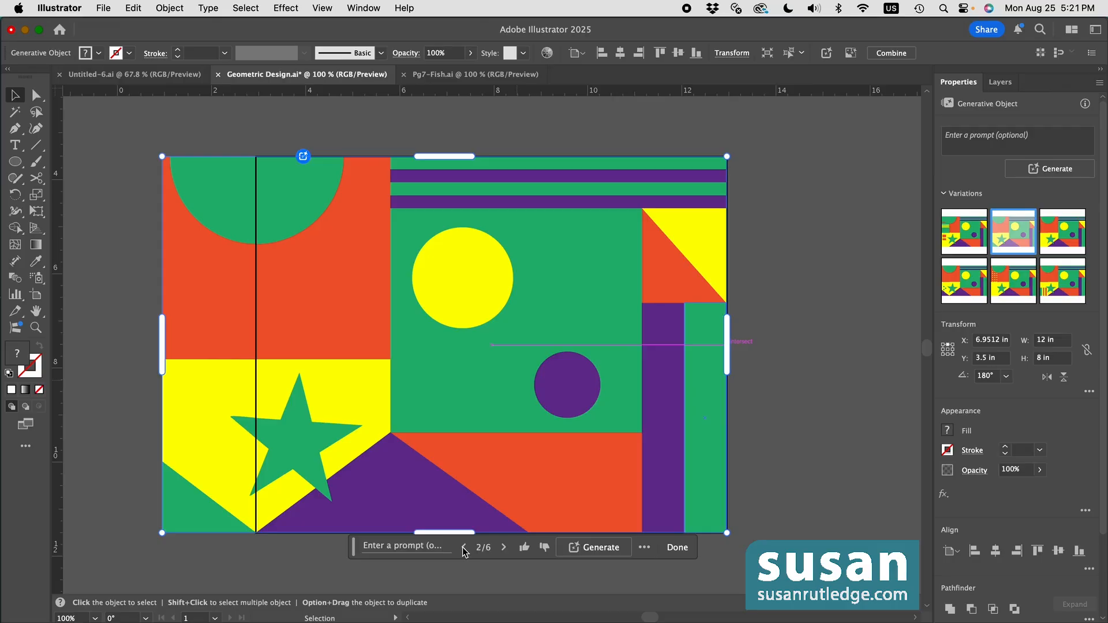
pyautogui.click(464, 548)
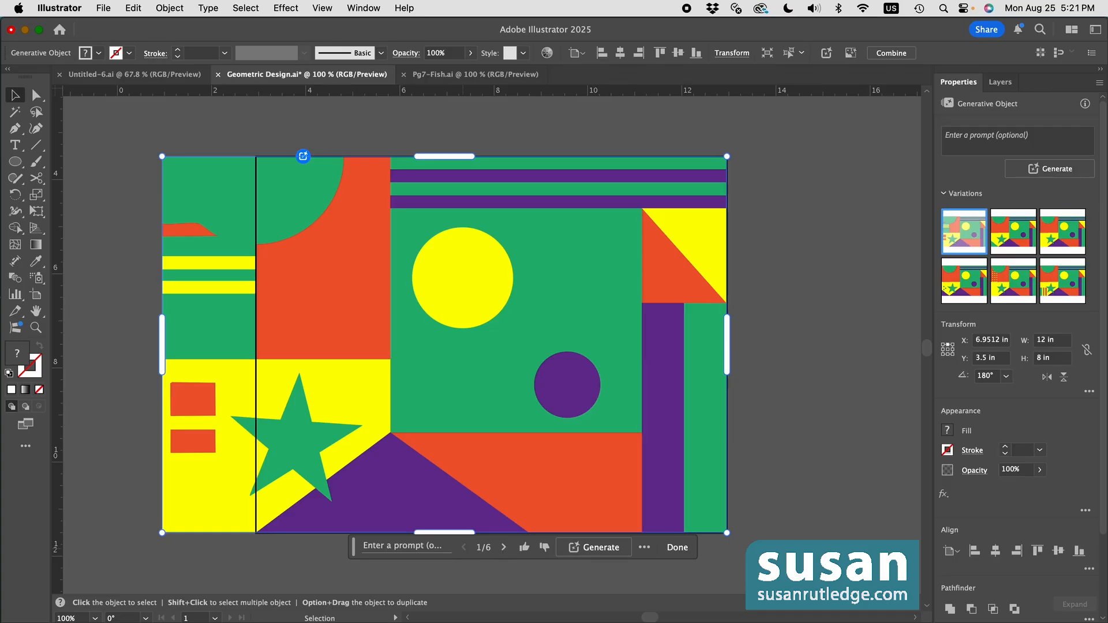
pyautogui.click(503, 547)
pyautogui.click(504, 547)
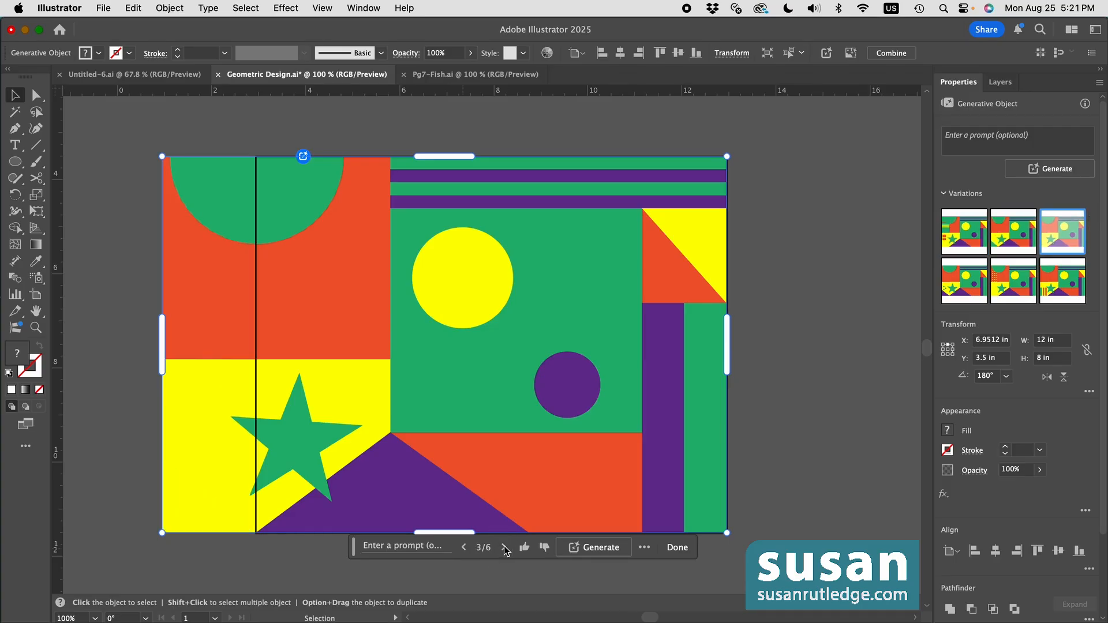
pyautogui.click(504, 547)
pyautogui.click(505, 548)
pyautogui.click(504, 547)
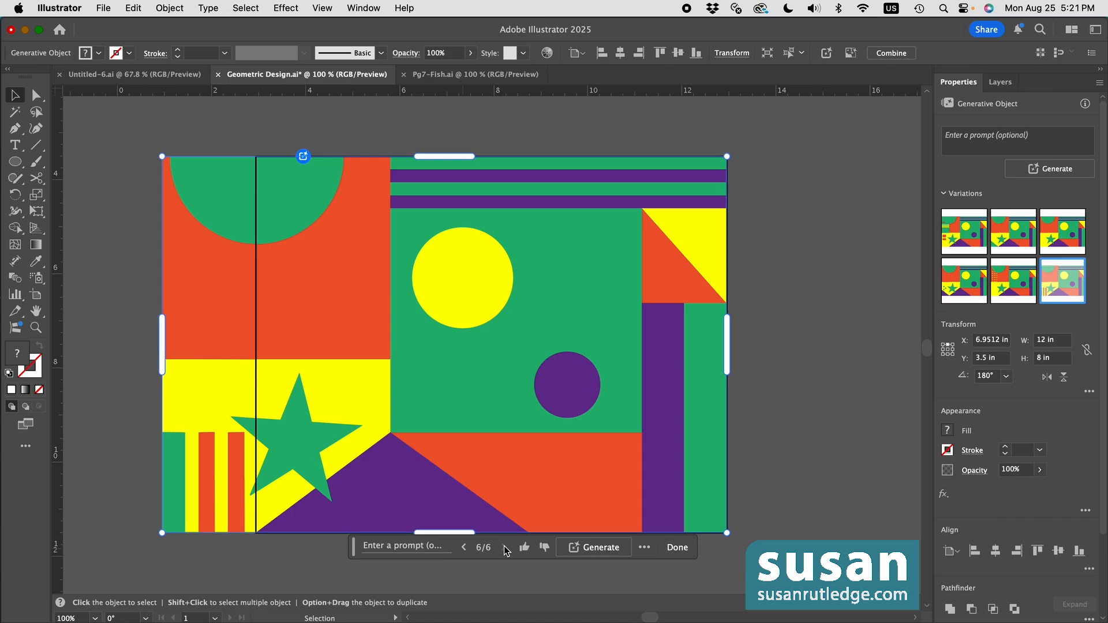
pyautogui.click(464, 548)
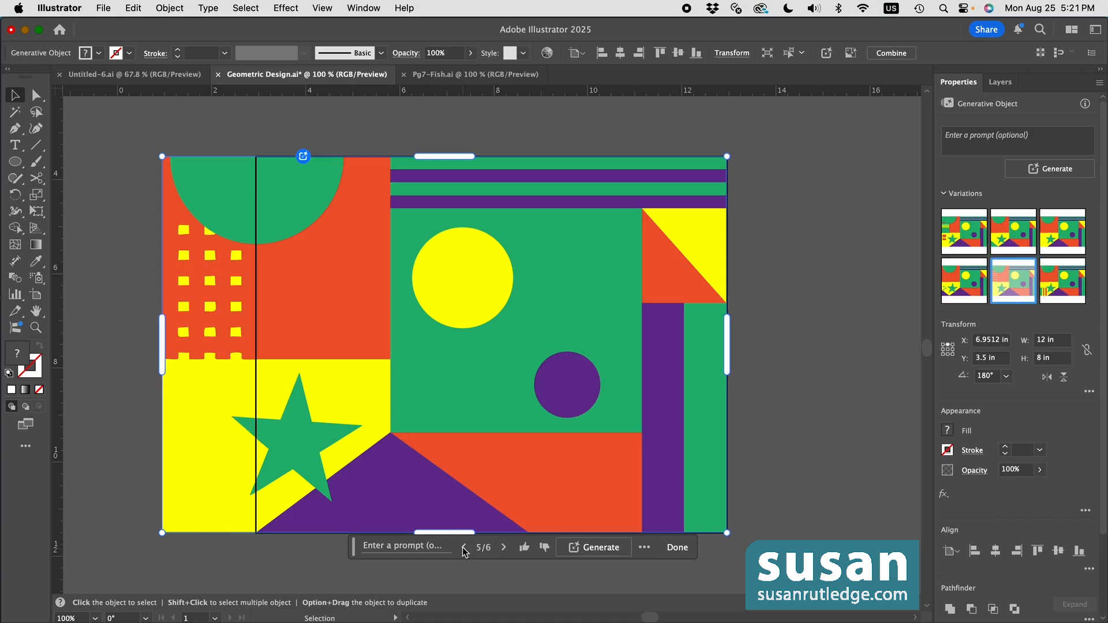
pyautogui.click(463, 548)
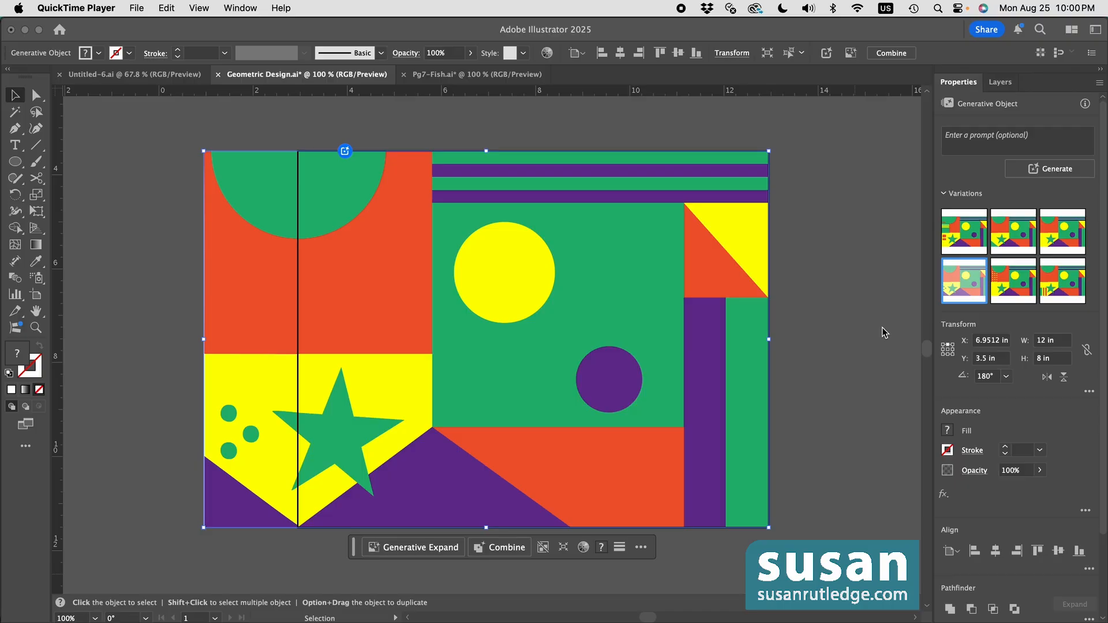
pyautogui.click(515, 562)
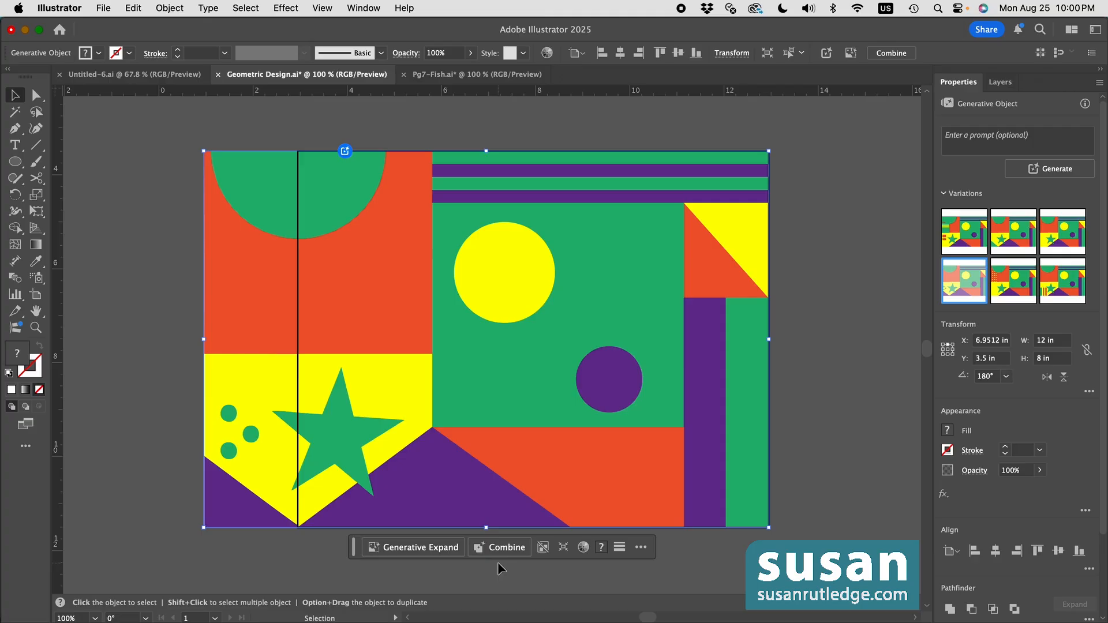
# Examine the generative object's structure in the layer stack by briefly hiding and reshowing its expanded part.
pyautogui.click(1000, 84)
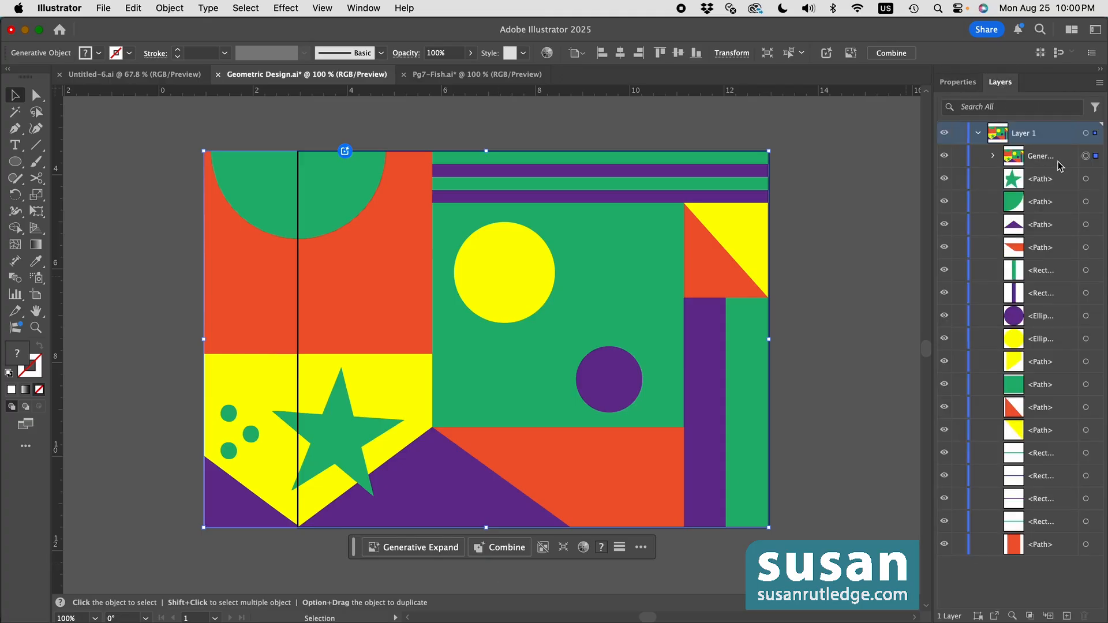
pyautogui.click(992, 157)
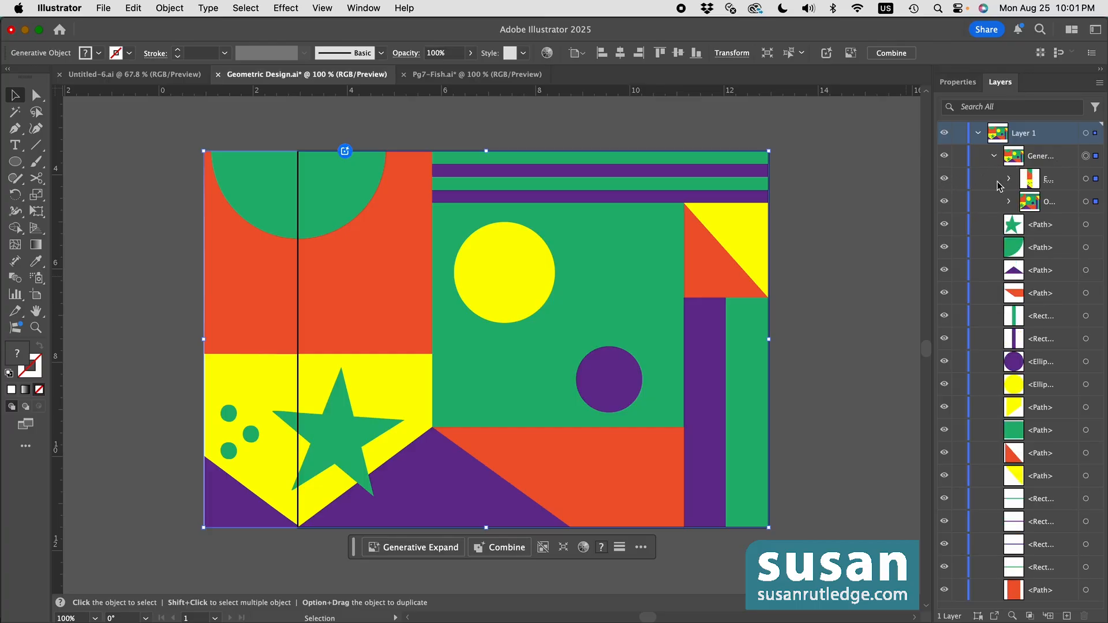
pyautogui.click(944, 179)
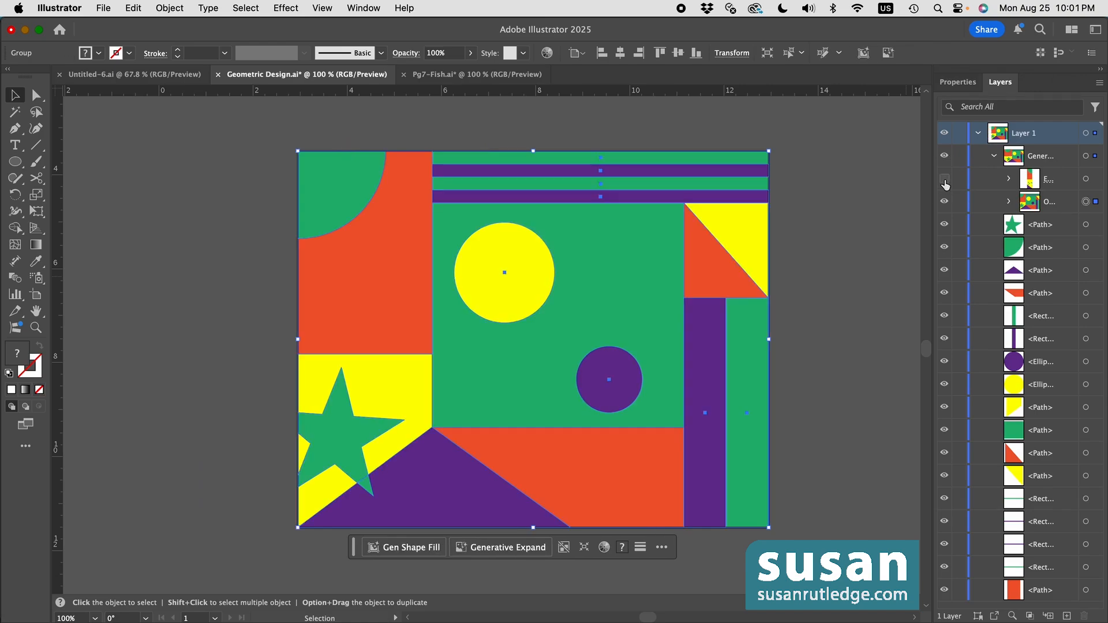
pyautogui.click(944, 179)
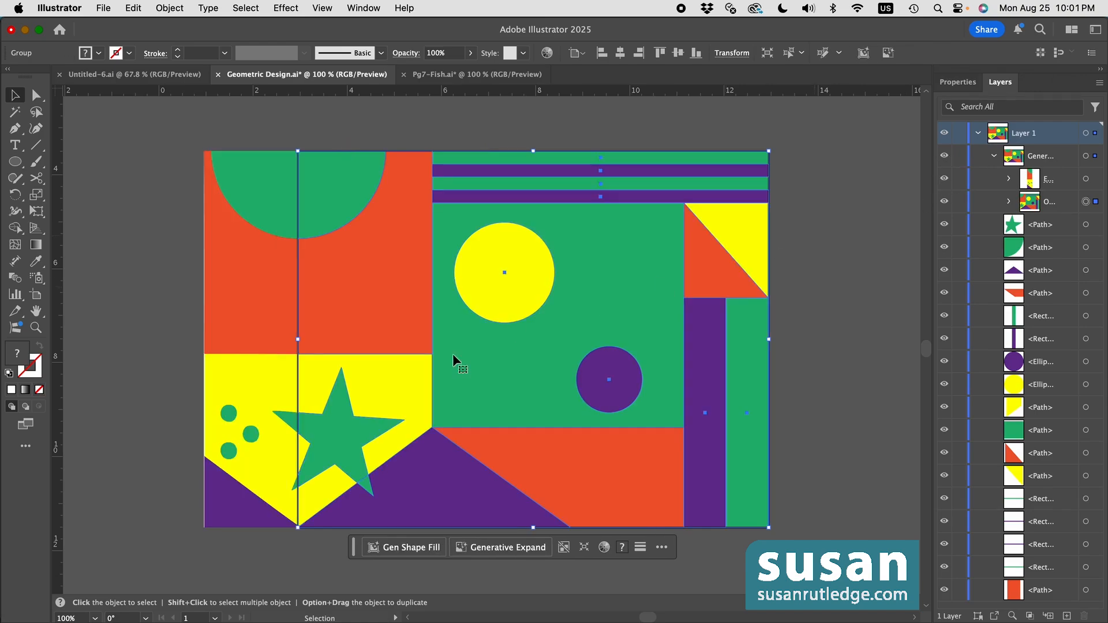
# Combine the generative object into a merged copy and hide the generative object and all original shapes beneath it.
pyautogui.click(311, 368)
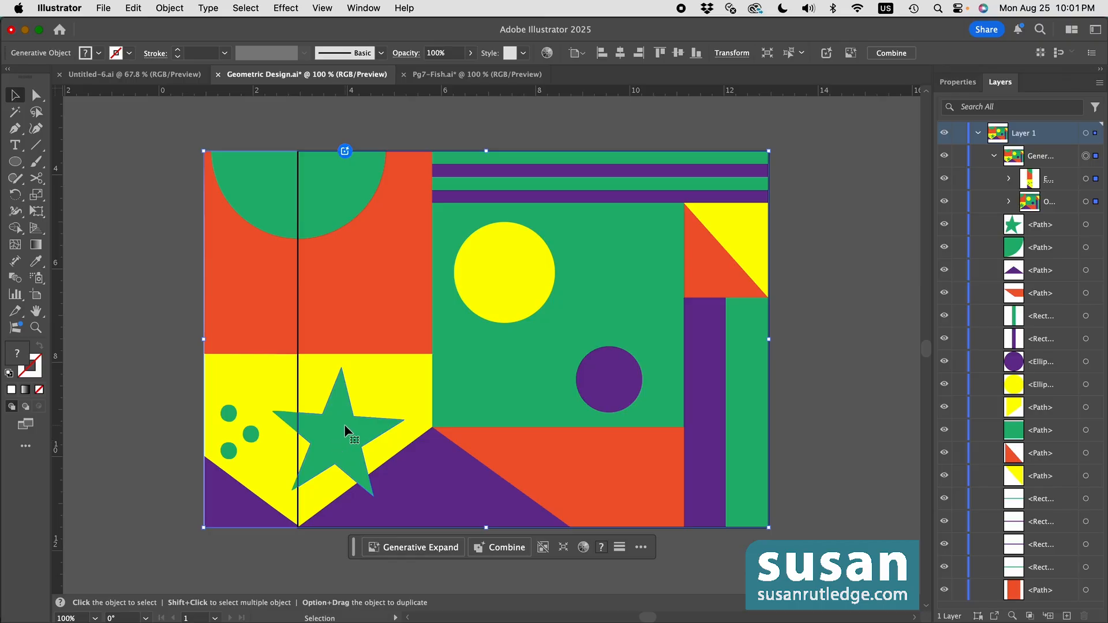
pyautogui.click(503, 546)
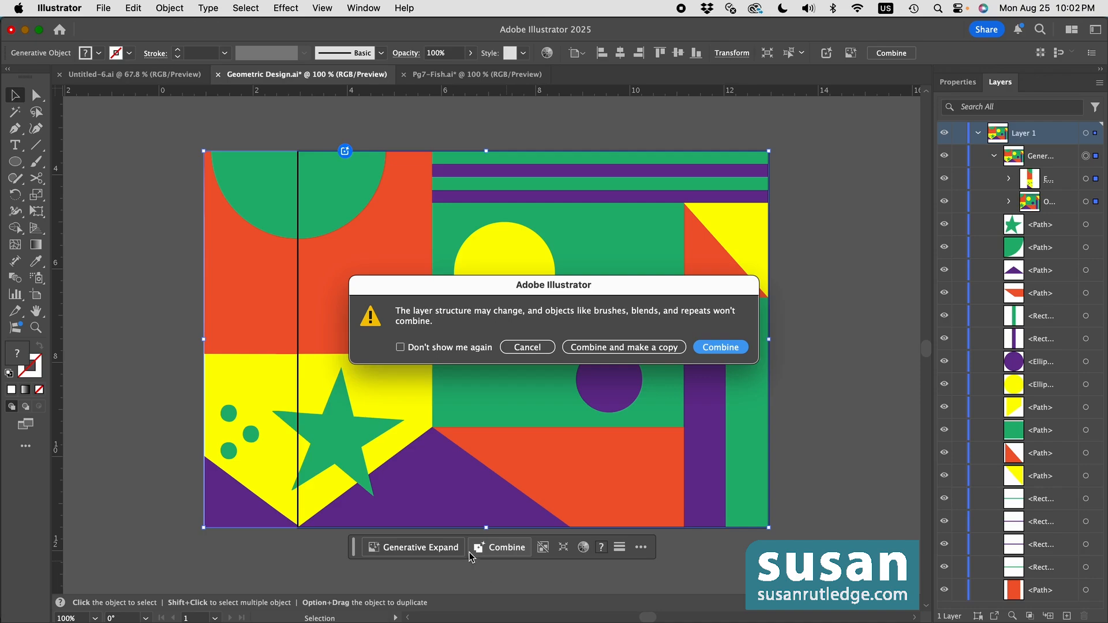
pyautogui.click(622, 349)
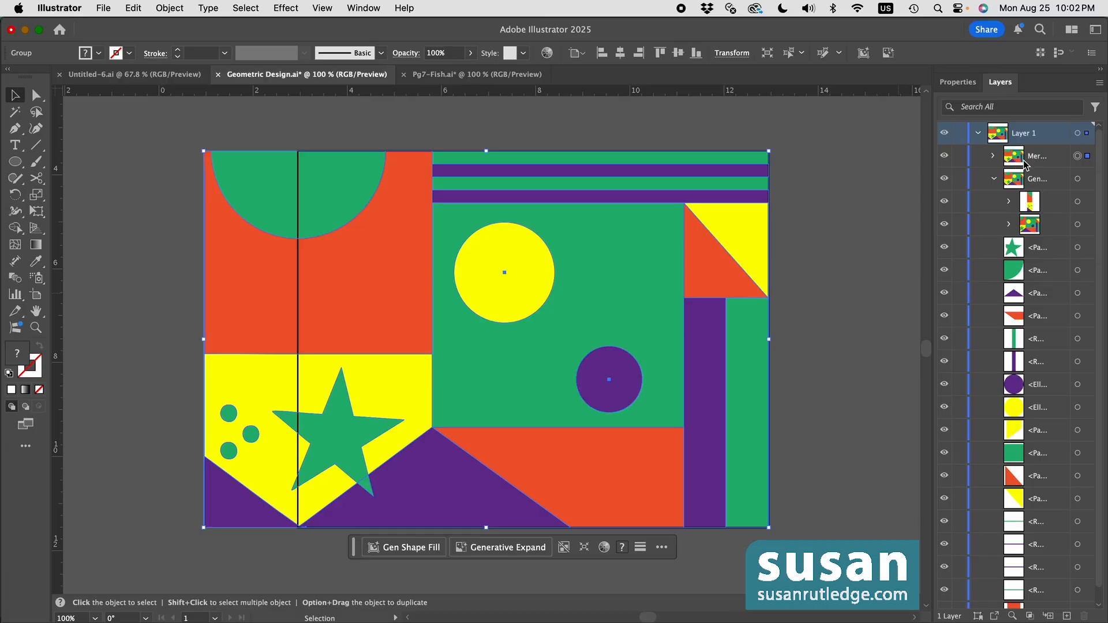
pyautogui.moveTo(944, 183); pyautogui.dragTo(942, 580)
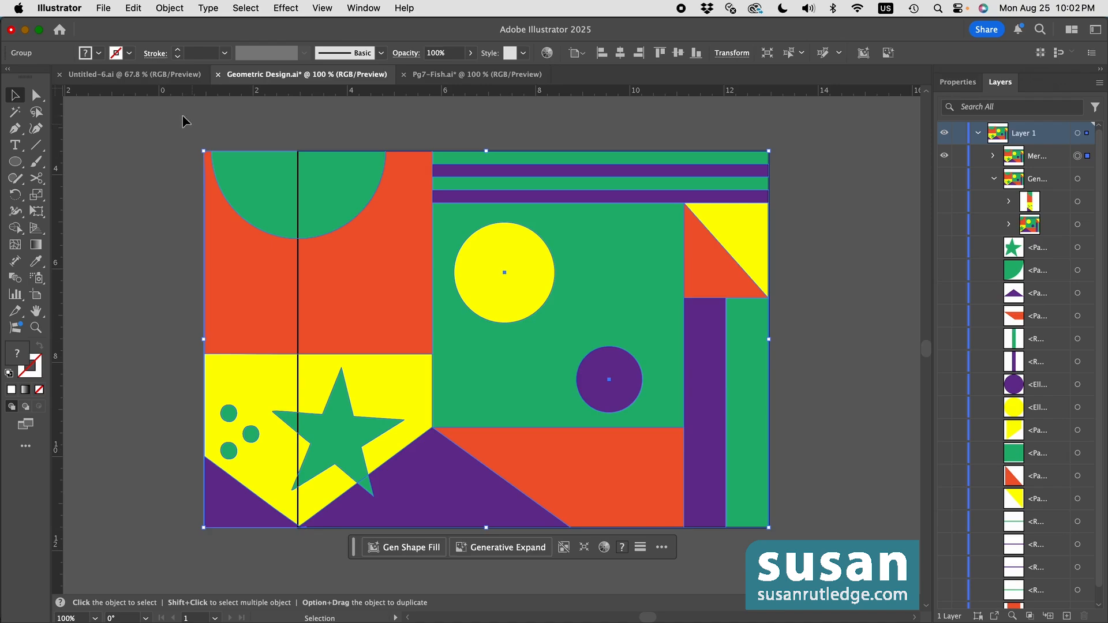
# Fit the artboard to the selected merged artwork.
pyautogui.click(170, 8)
pyautogui.moveTo(226, 614)
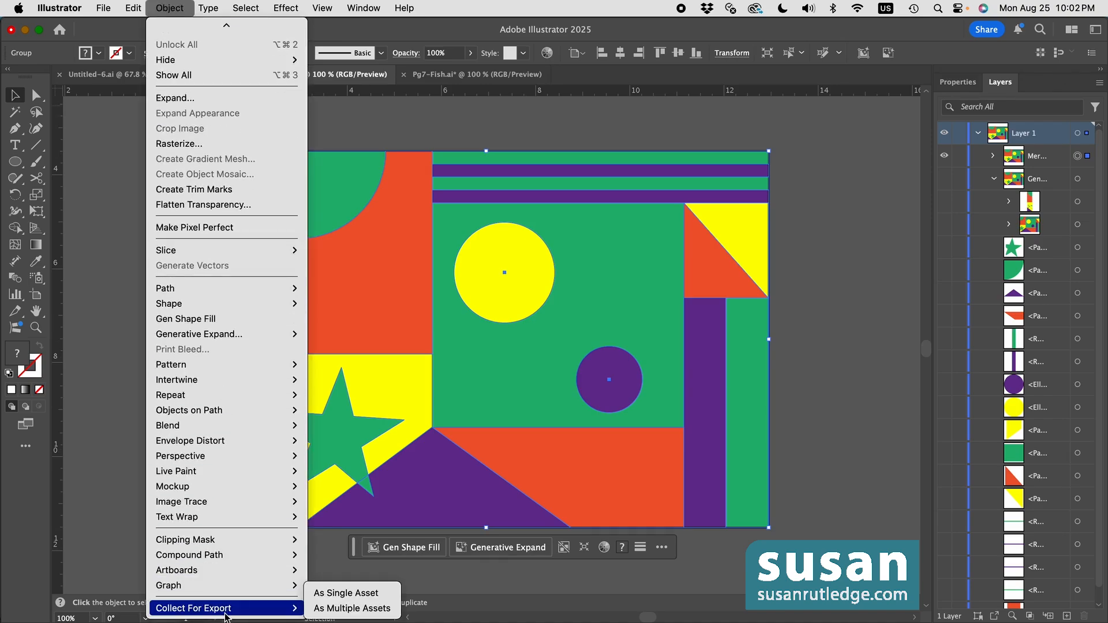
pyautogui.moveTo(208, 571)
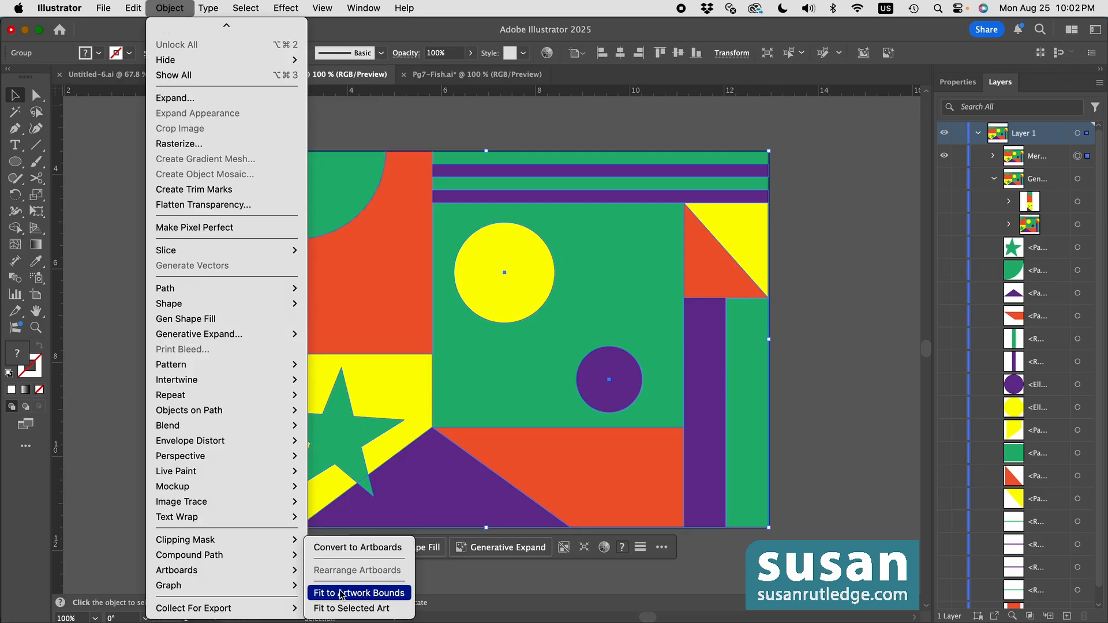
pyautogui.click(367, 609)
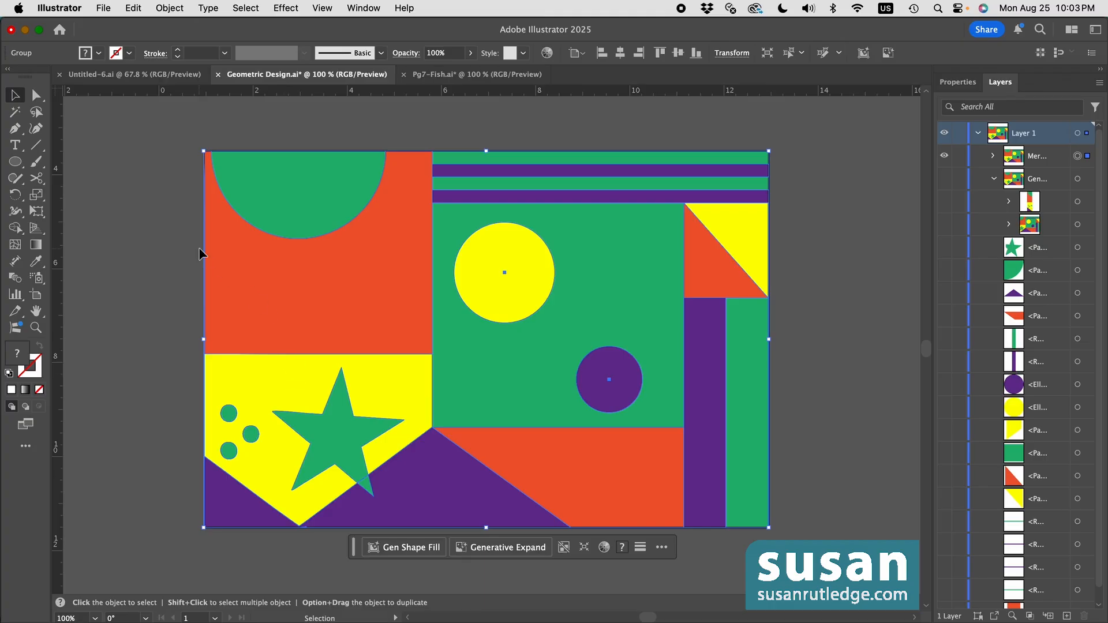
# Give all the paths of the merged artwork a 2 pt black stroke with bevel join corners.
pyautogui.click(35, 96)
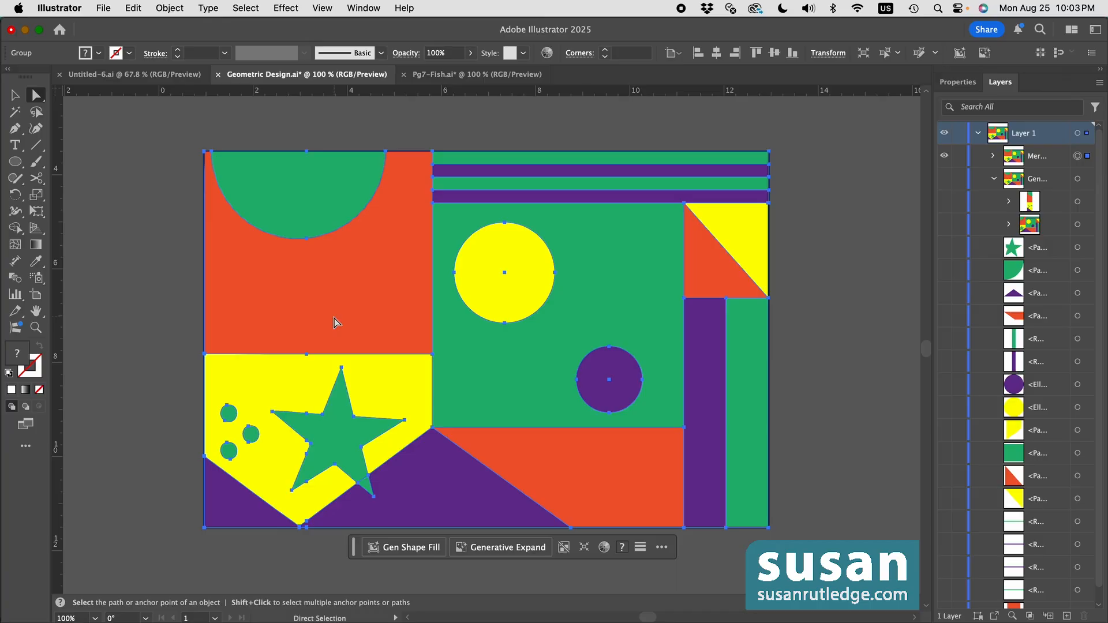
pyautogui.click(956, 91)
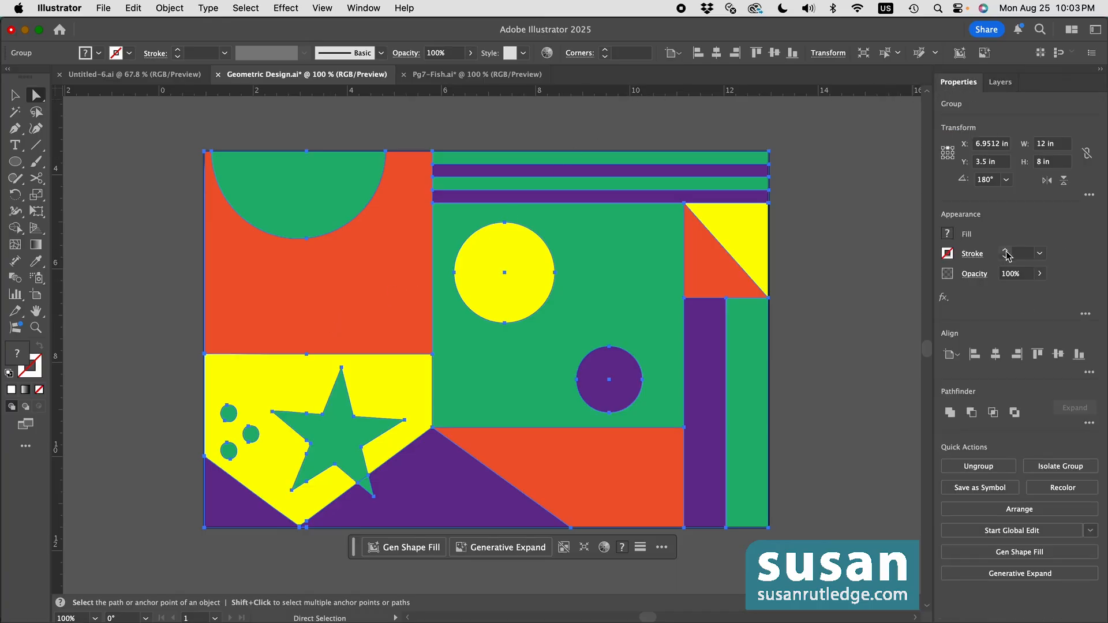
pyautogui.click(1005, 252)
pyautogui.click(1005, 251)
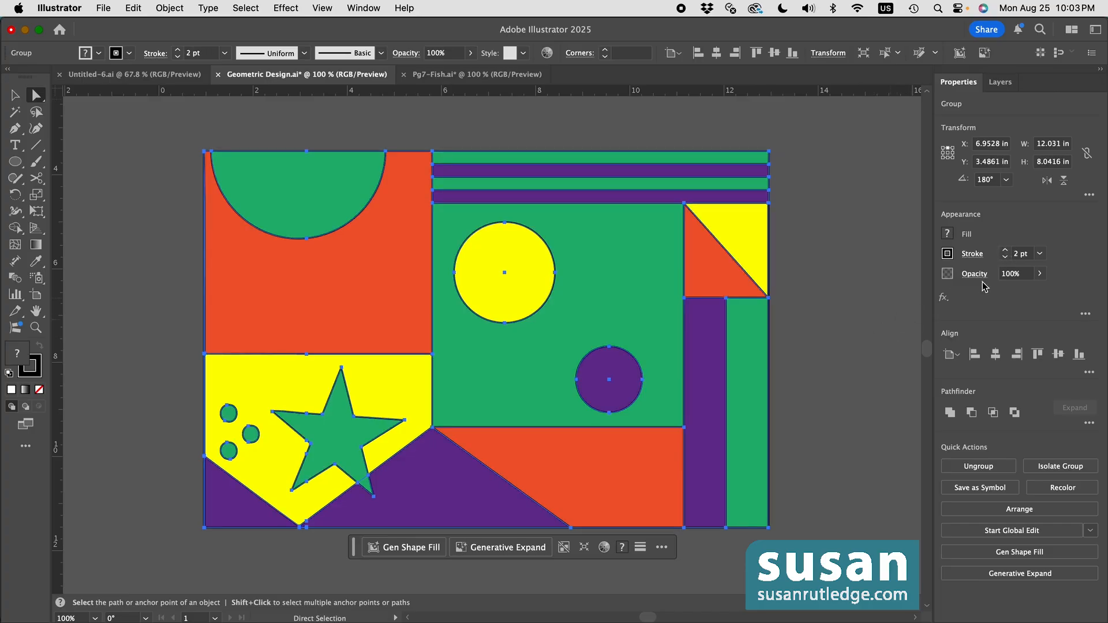
pyautogui.click(971, 254)
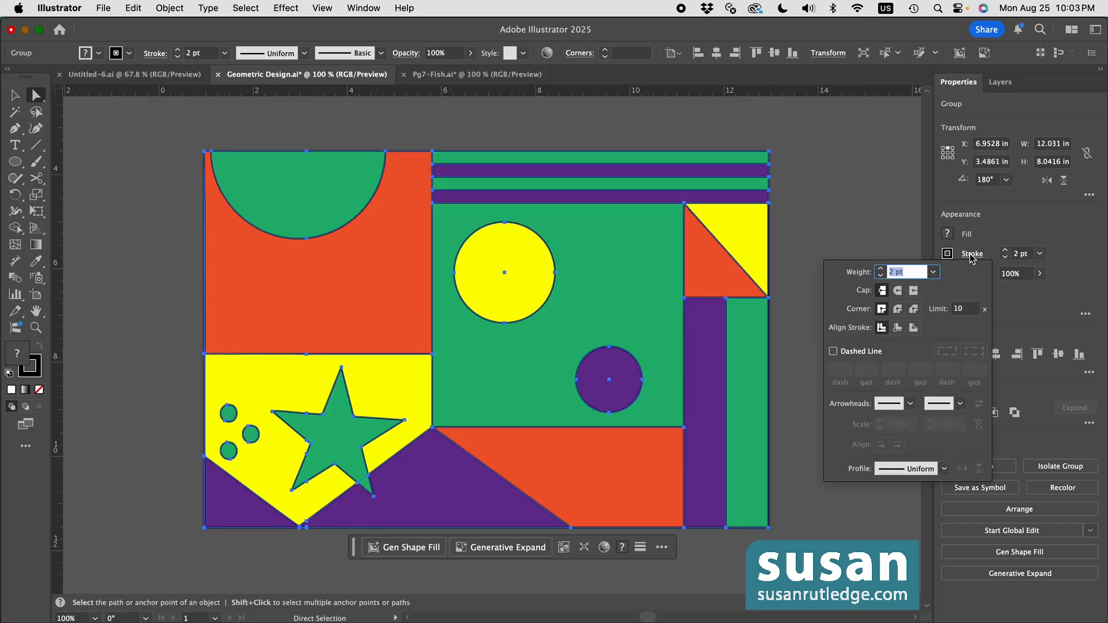
pyautogui.click(914, 310)
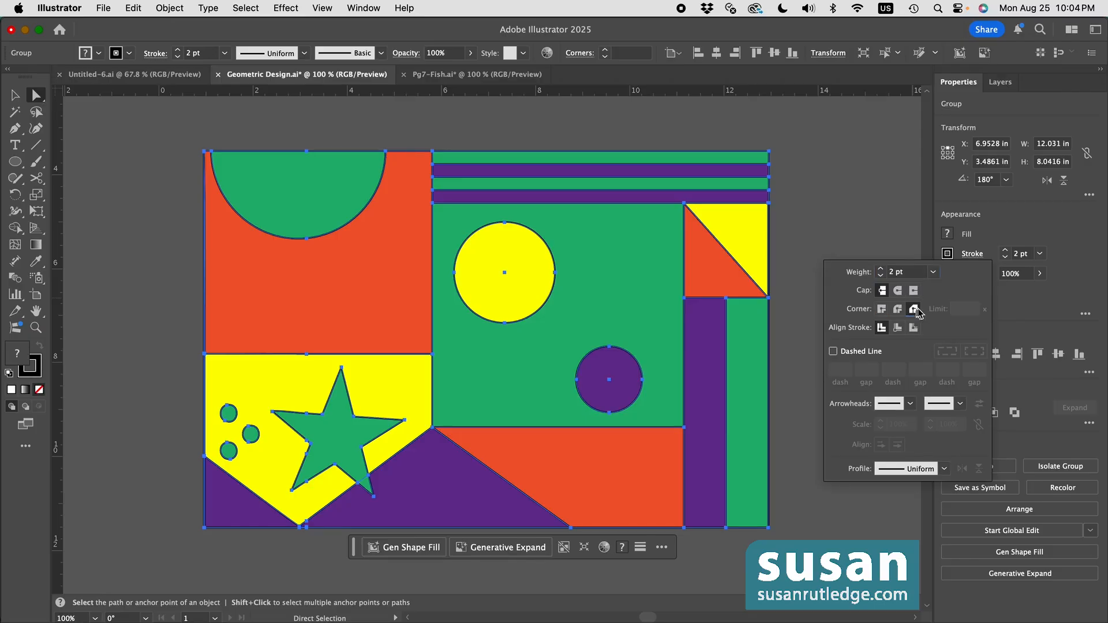
pyautogui.click(811, 206)
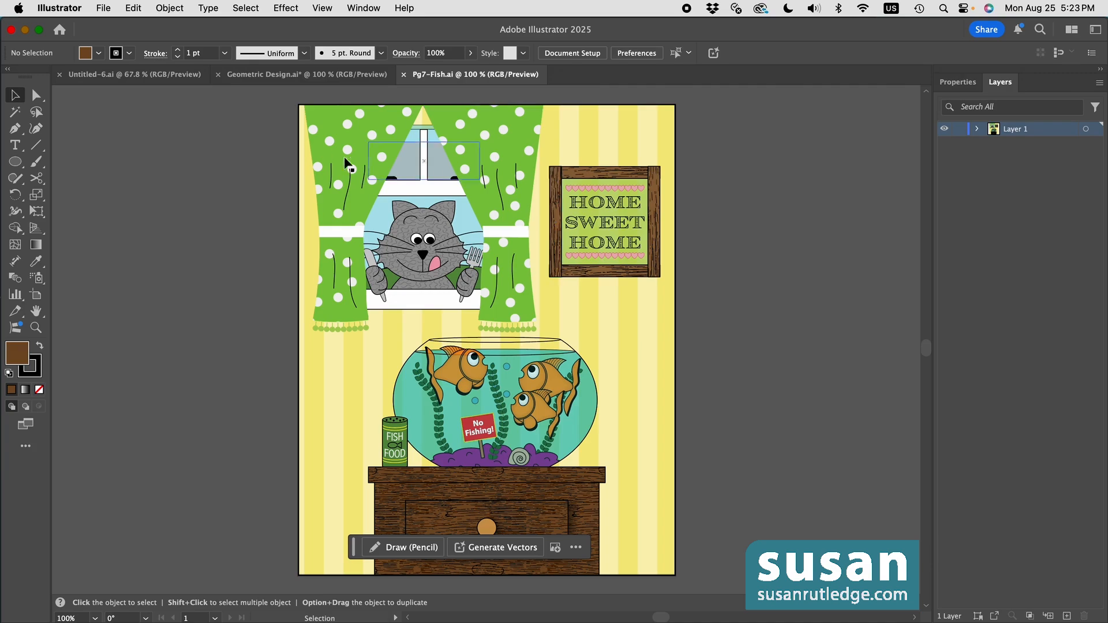
# Generatively expand the whole Pg7-Fish.ai illustration beyond its right edge to about 10.01 in wide without a prompt, and show the third variation.
pyautogui.moveTo(288, 108); pyautogui.dragTo(679, 566)
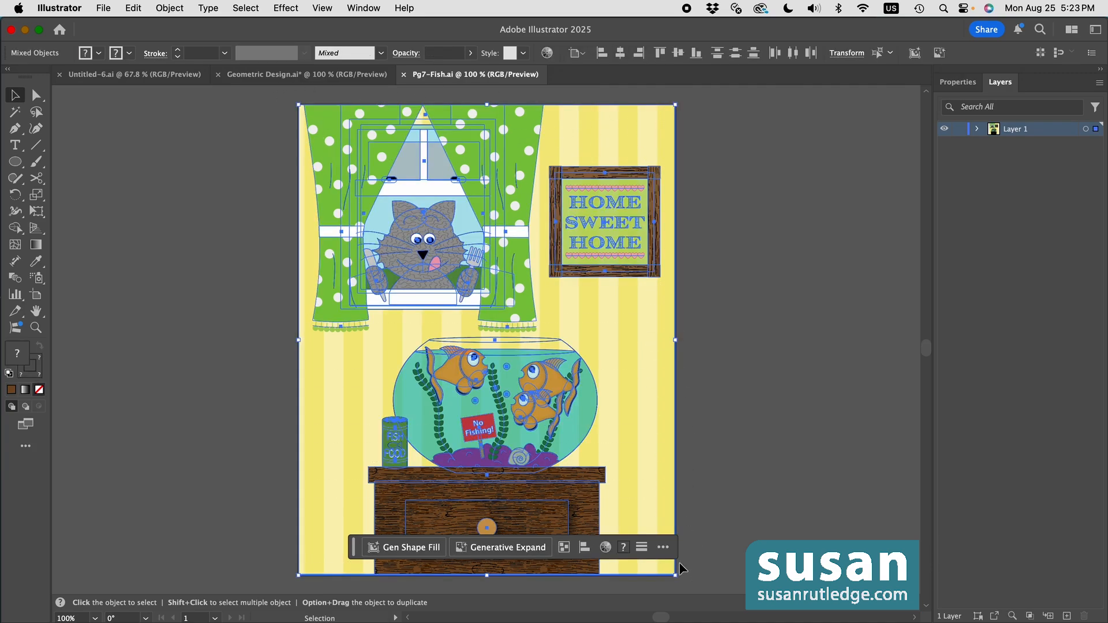
pyautogui.click(512, 548)
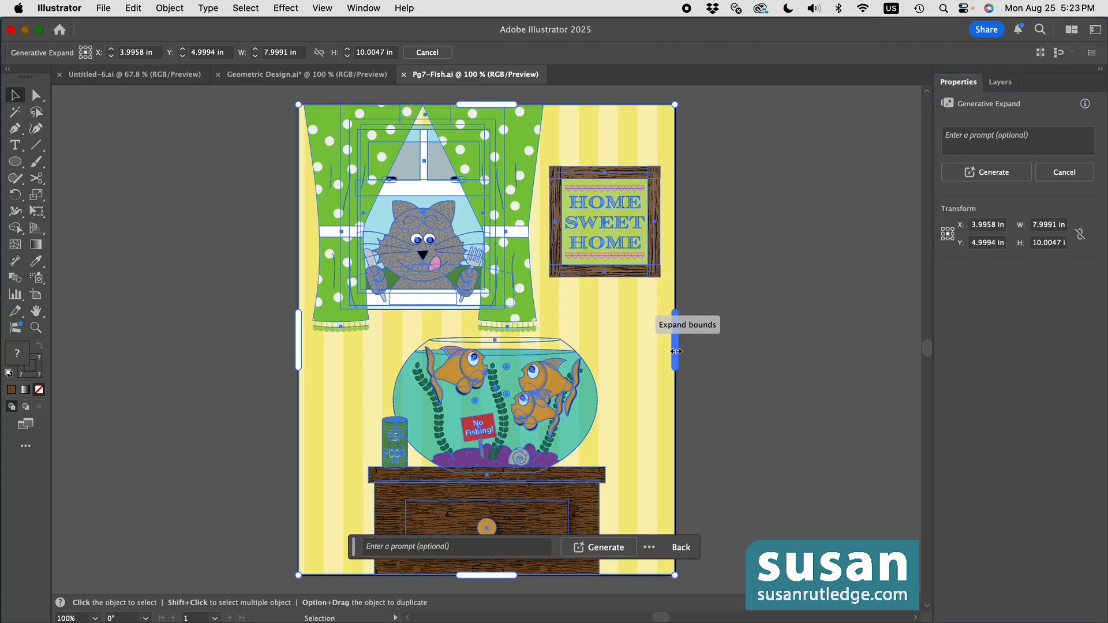
pyautogui.moveTo(676, 346); pyautogui.dragTo(771, 347)
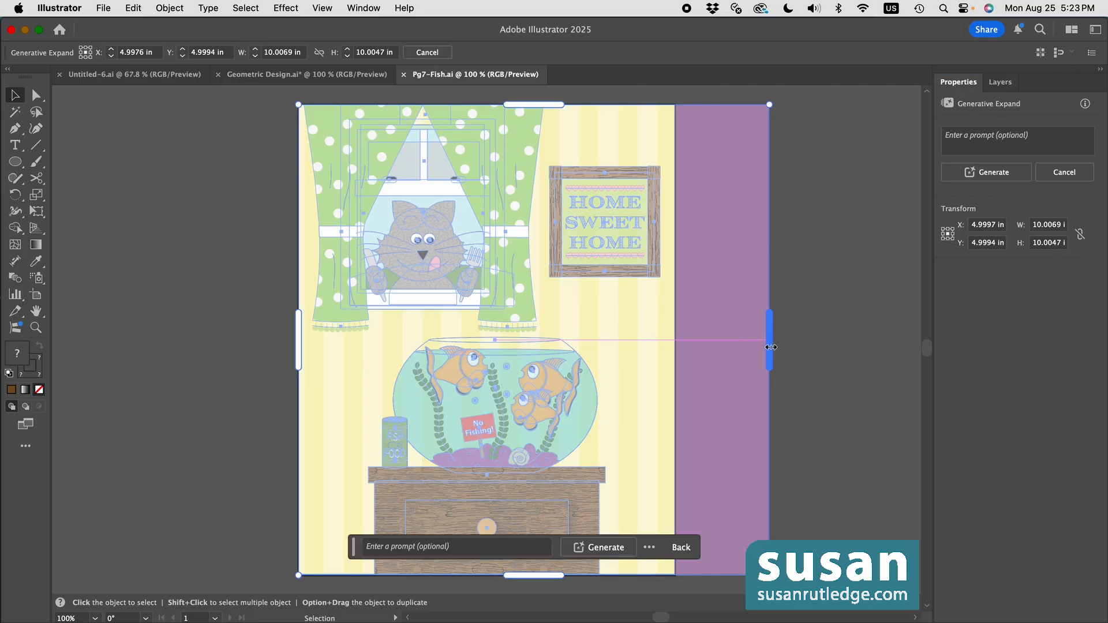
pyautogui.click(613, 552)
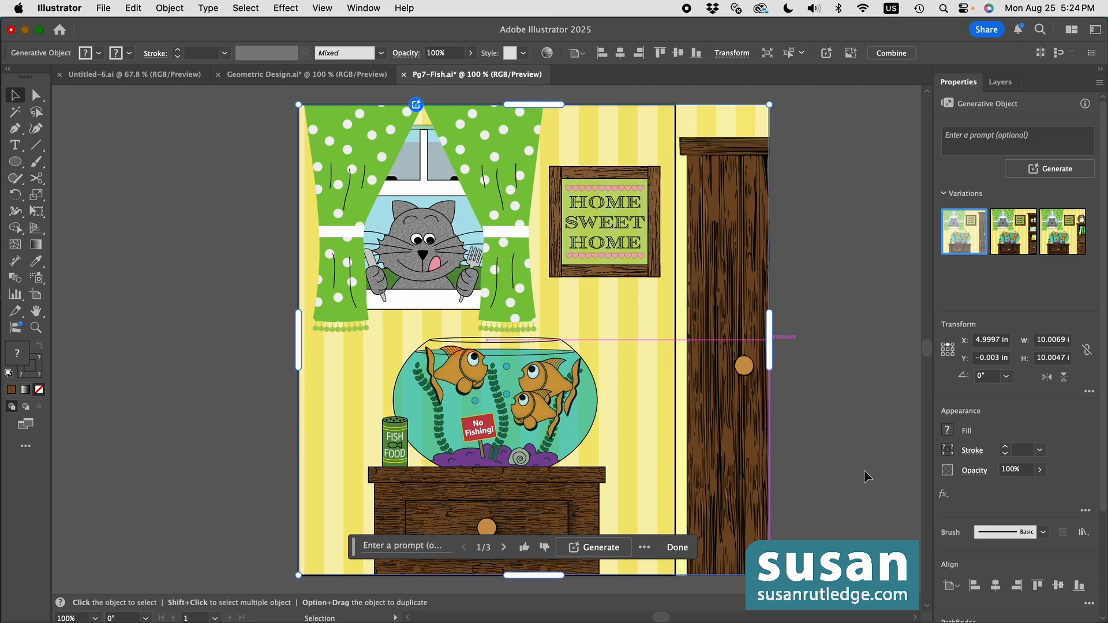
pyautogui.click(1012, 232)
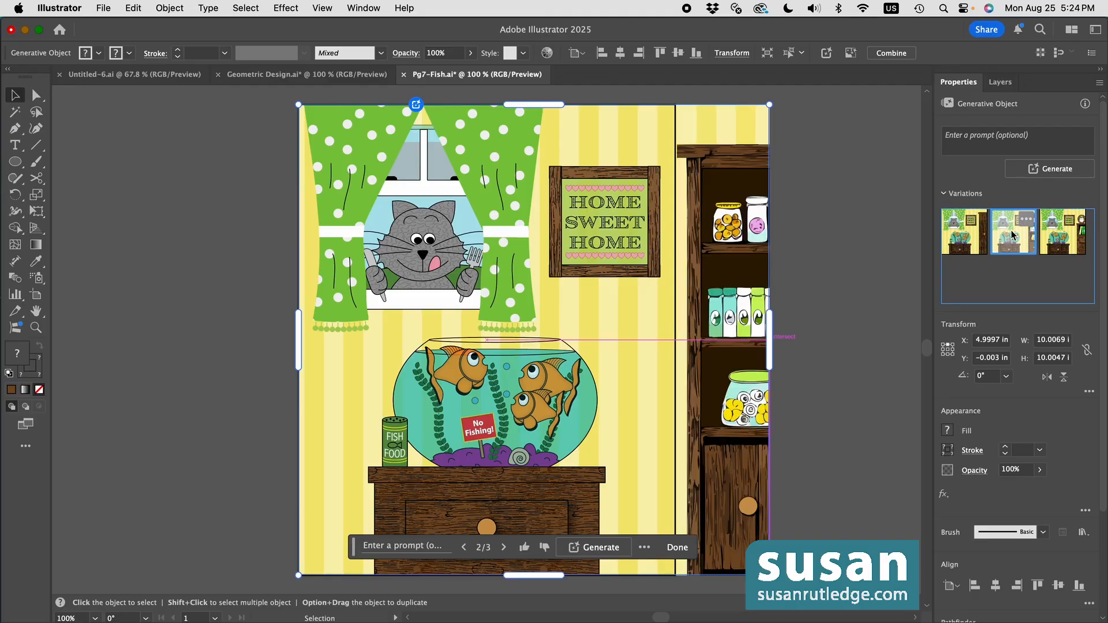
pyautogui.click(1063, 239)
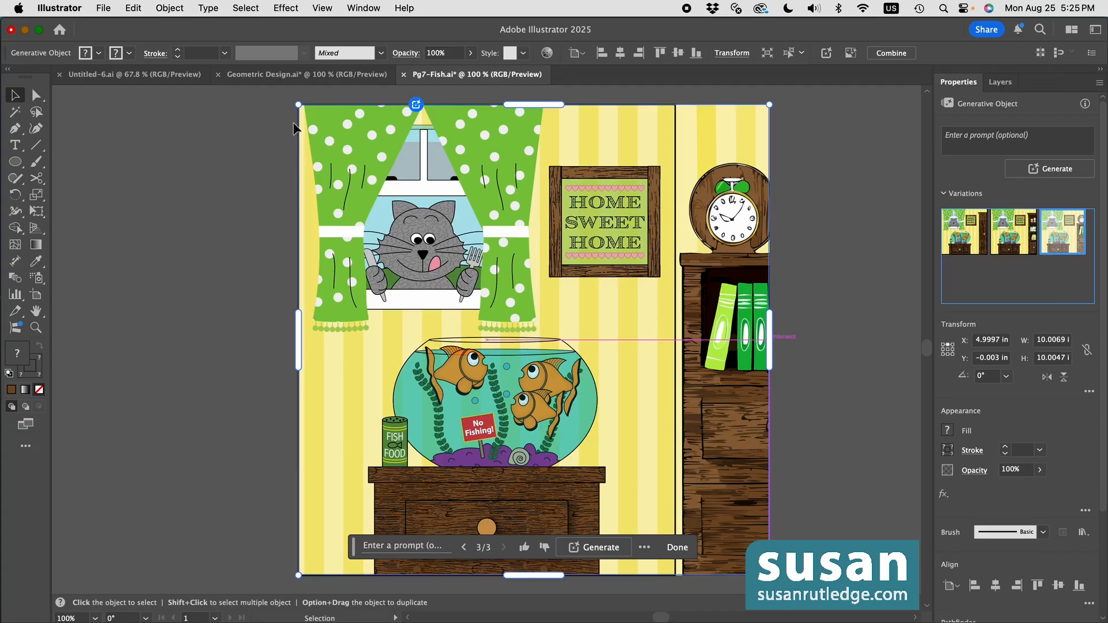
# Fit the artboard to the artwork bounds of the expanded fish bowl illustration.
pyautogui.click(169, 8)
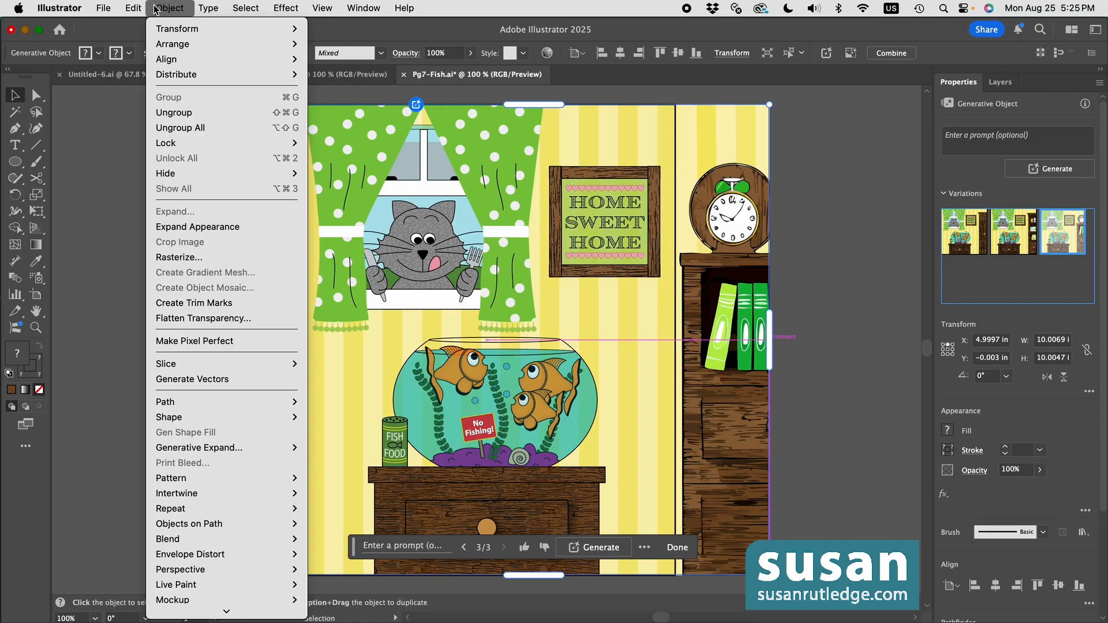
pyautogui.scroll(-5, 271, 571)
pyautogui.moveTo(254, 571)
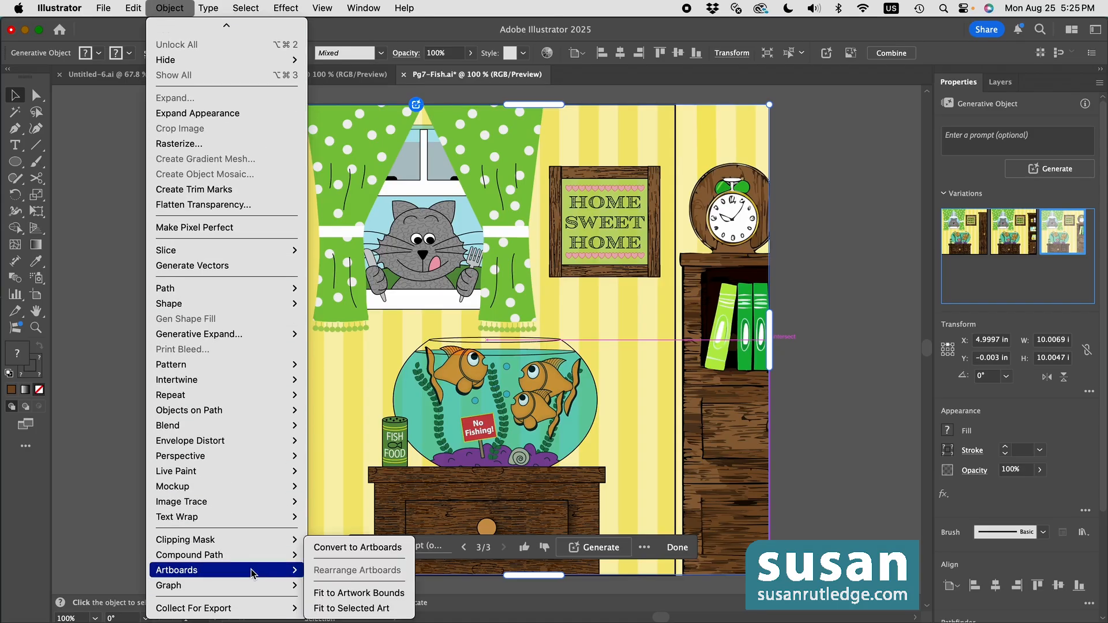
pyautogui.click(334, 593)
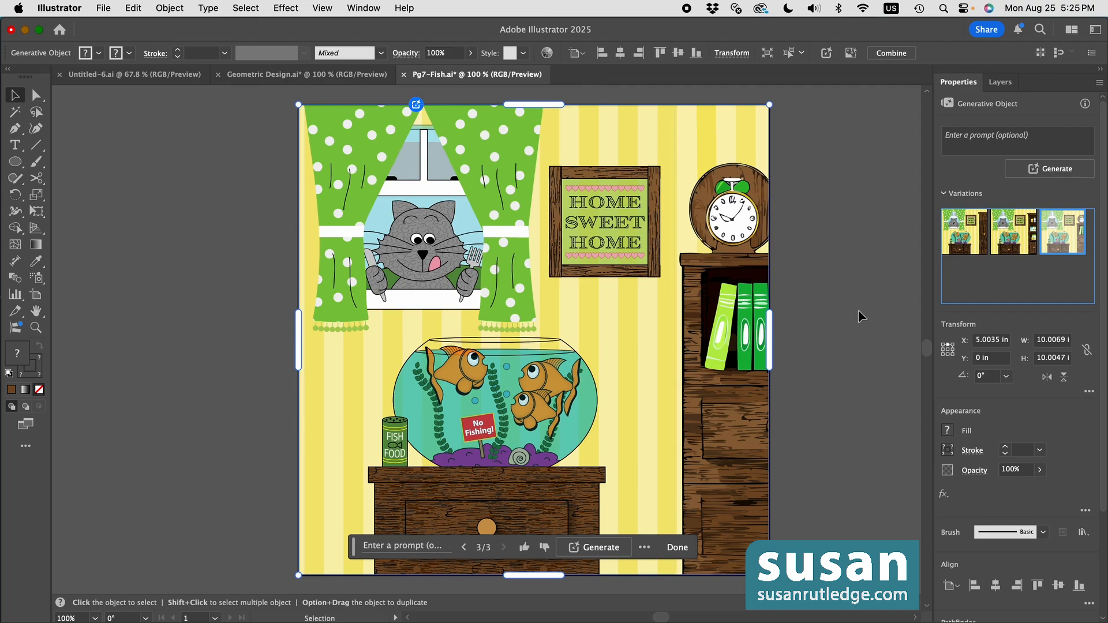
# Generate another set of variations without a prompt, and keep the fifth one, with jars on open cabinet shelves.
pyautogui.click(1013, 248)
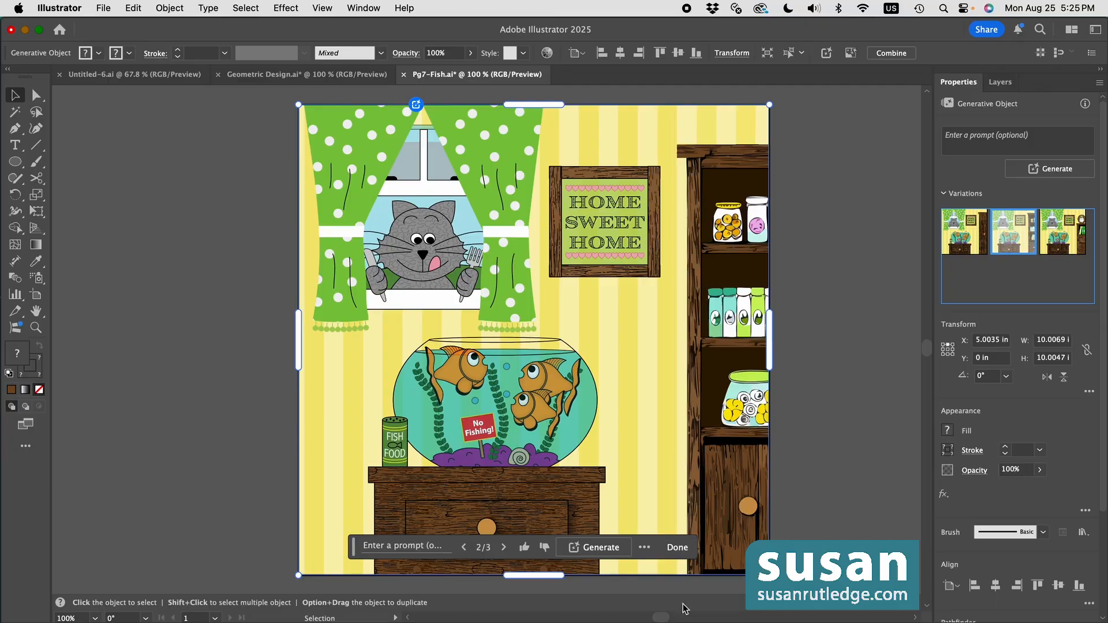
pyautogui.click(596, 550)
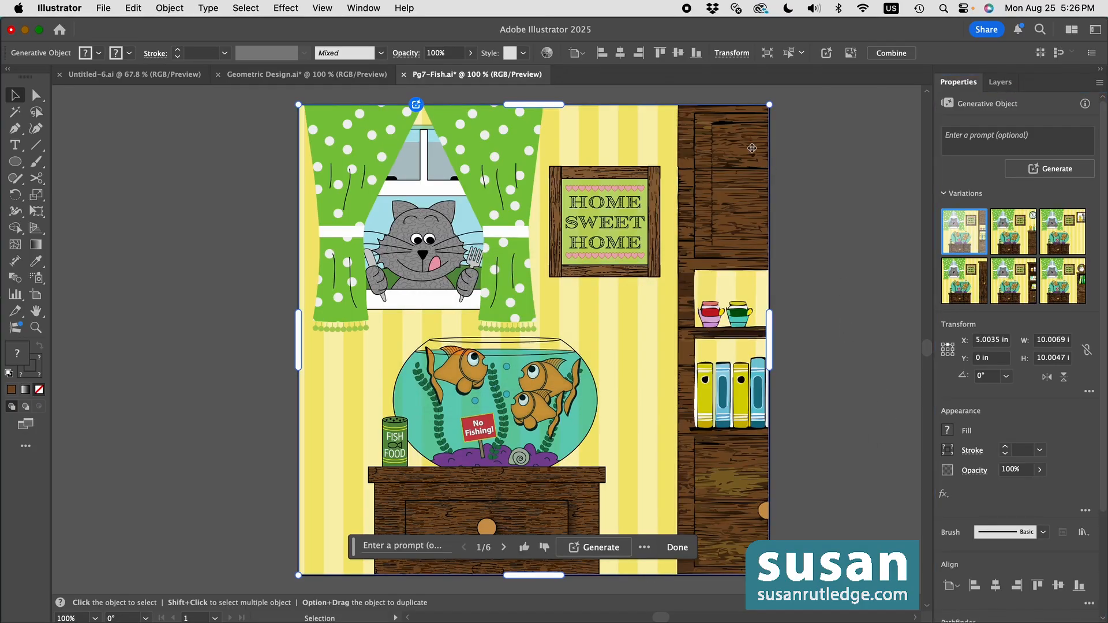
pyautogui.click(1017, 236)
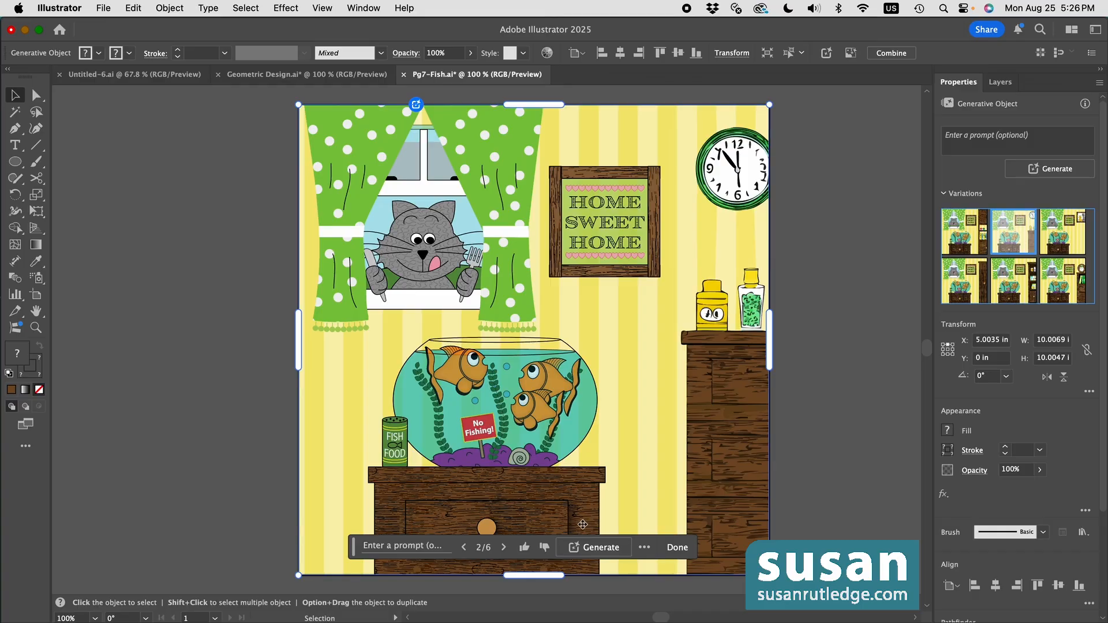
pyautogui.click(1073, 243)
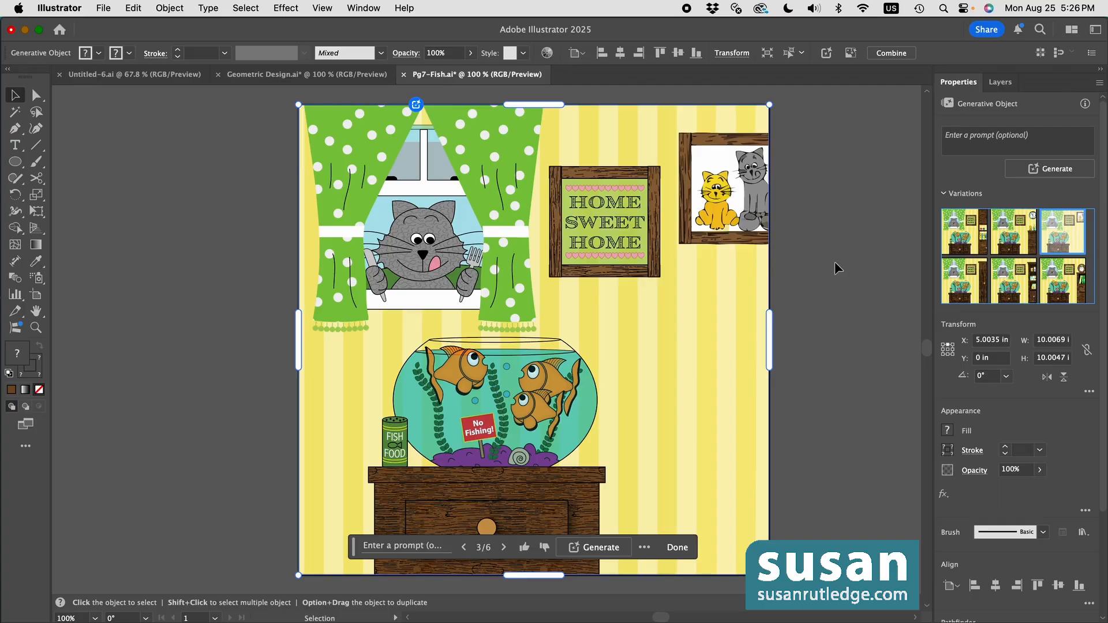
pyautogui.click(1014, 287)
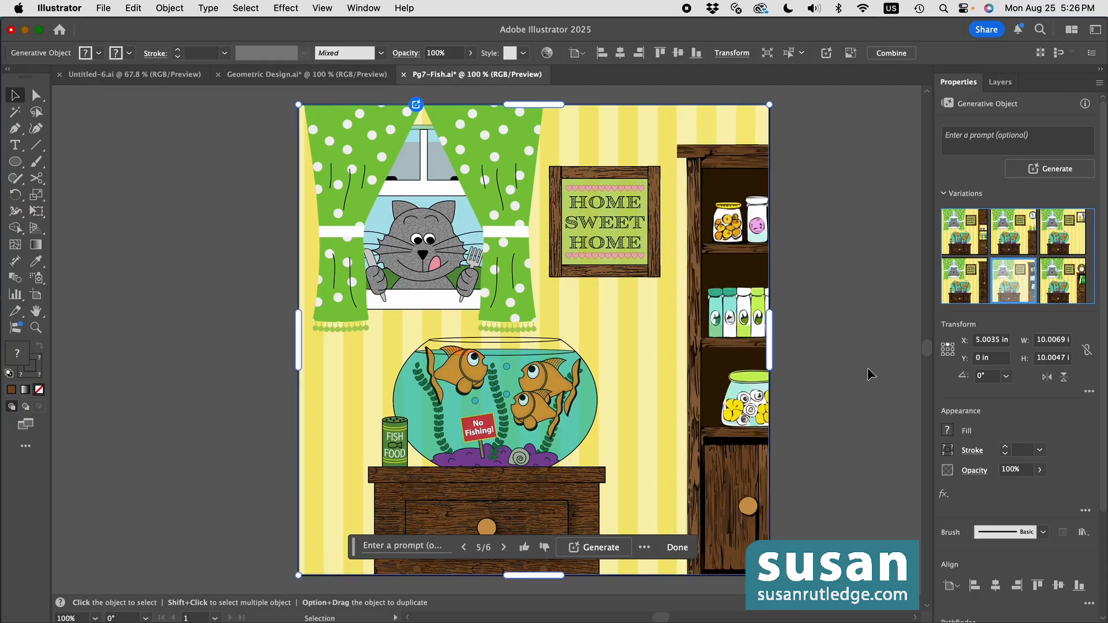
pyautogui.click(677, 546)
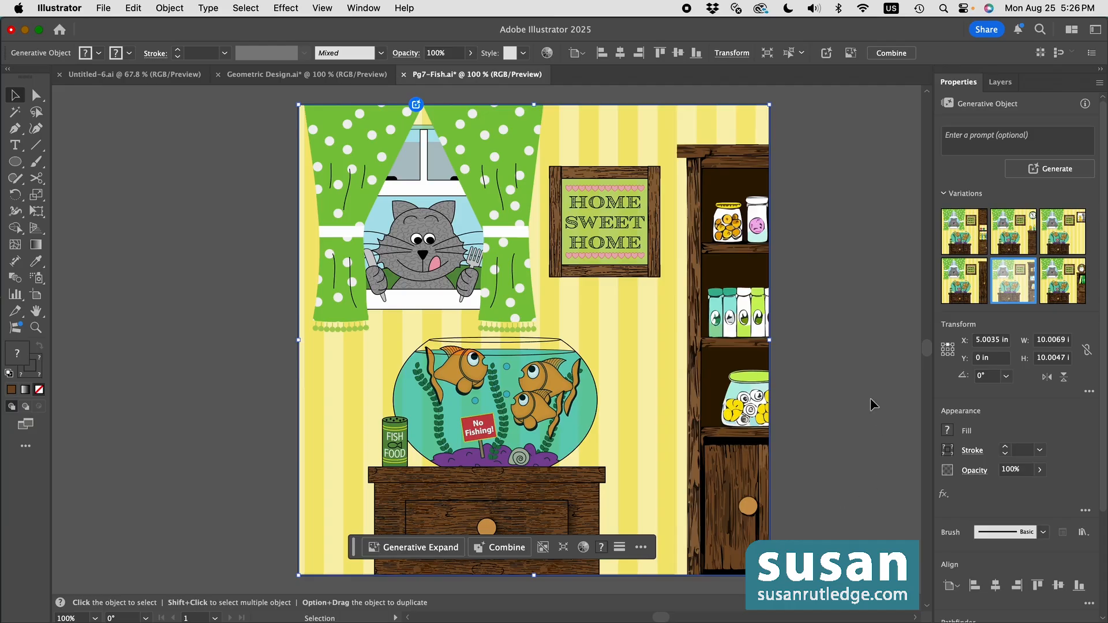
pyautogui.click(858, 372)
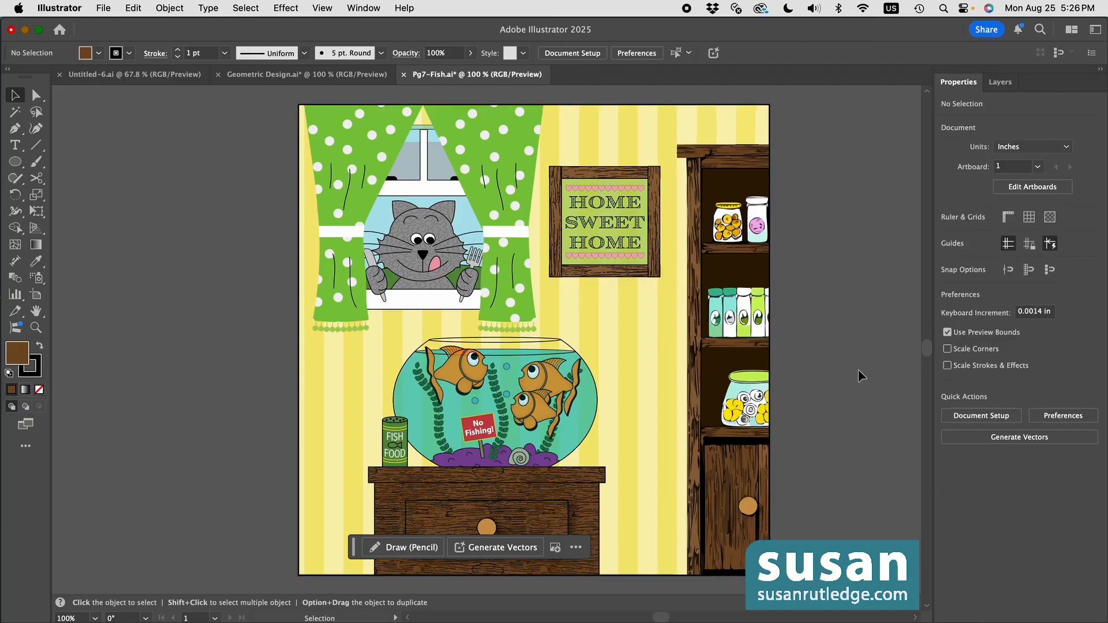